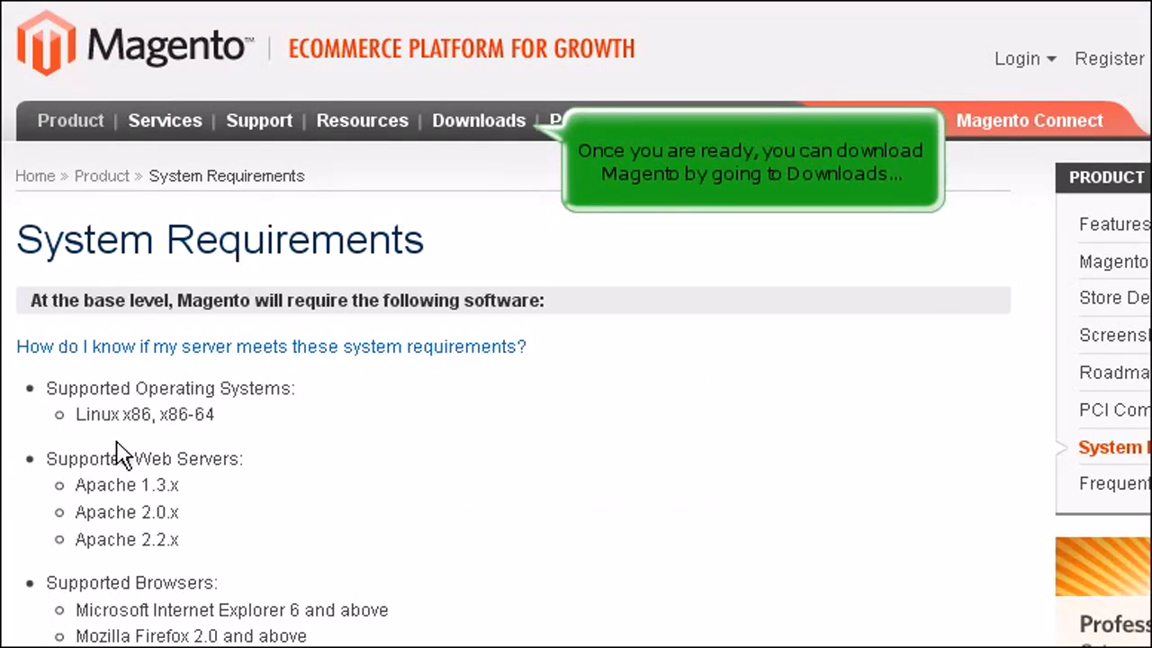
# Step: Bring up the Downloads menu in the Magento site's top navigation bar
pyautogui.moveTo(486, 121)
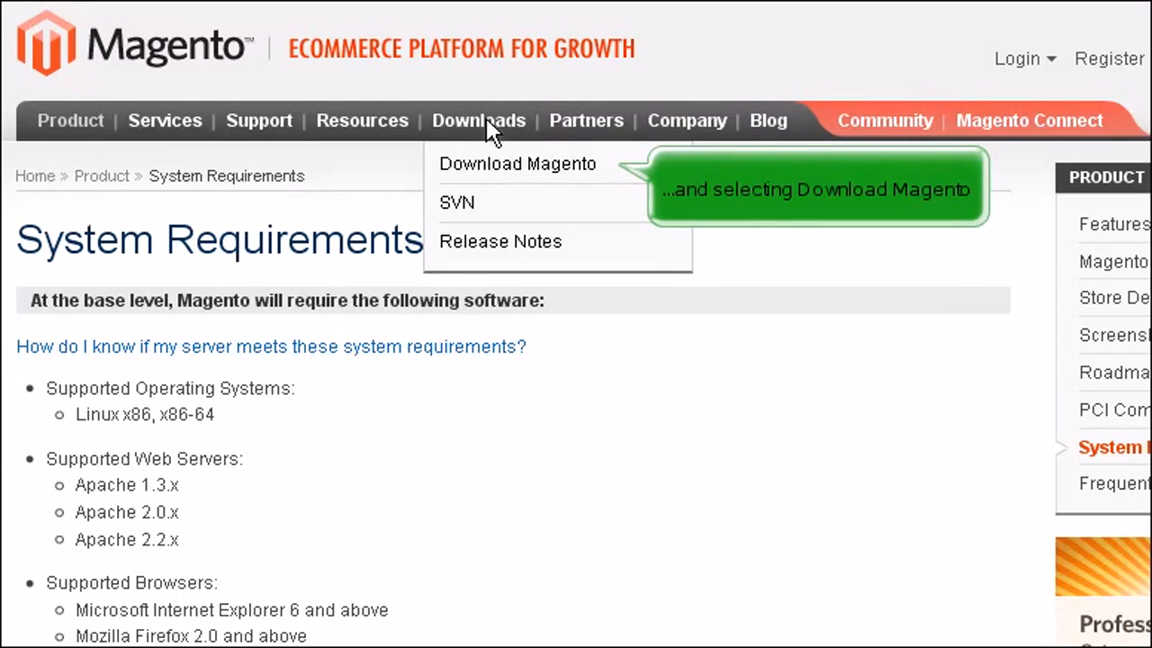
# Step: Go to Download Magento and enter a username, screen name and matching password
pyautogui.click(511, 164)
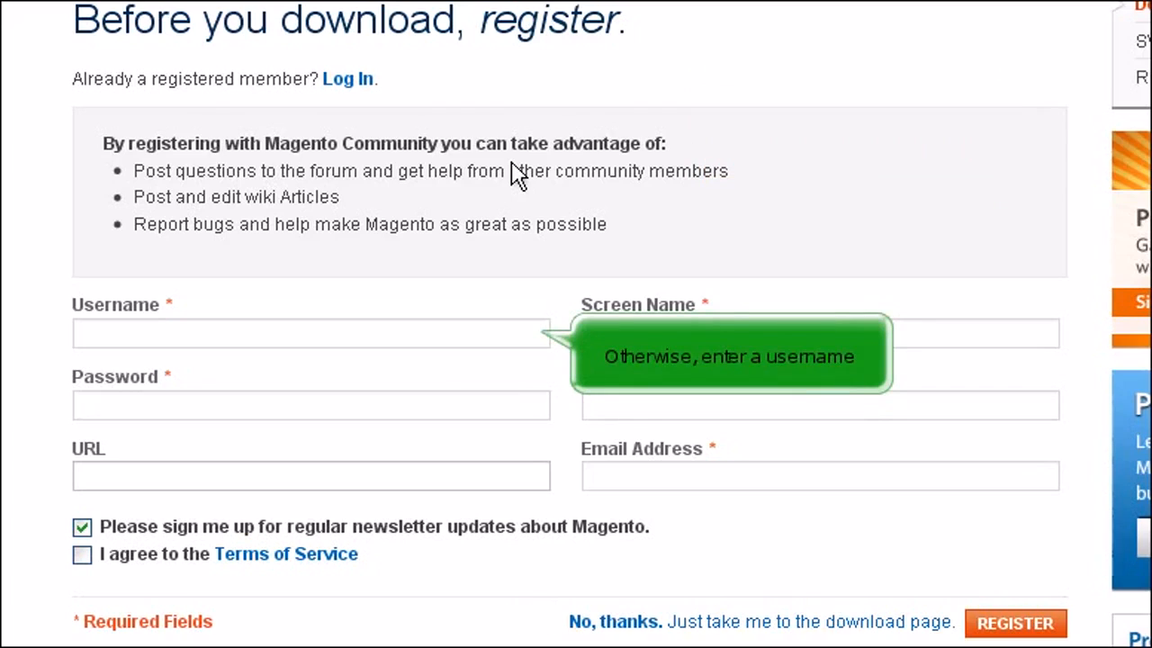
pyautogui.click(520, 339)
pyautogui.write('jdo')
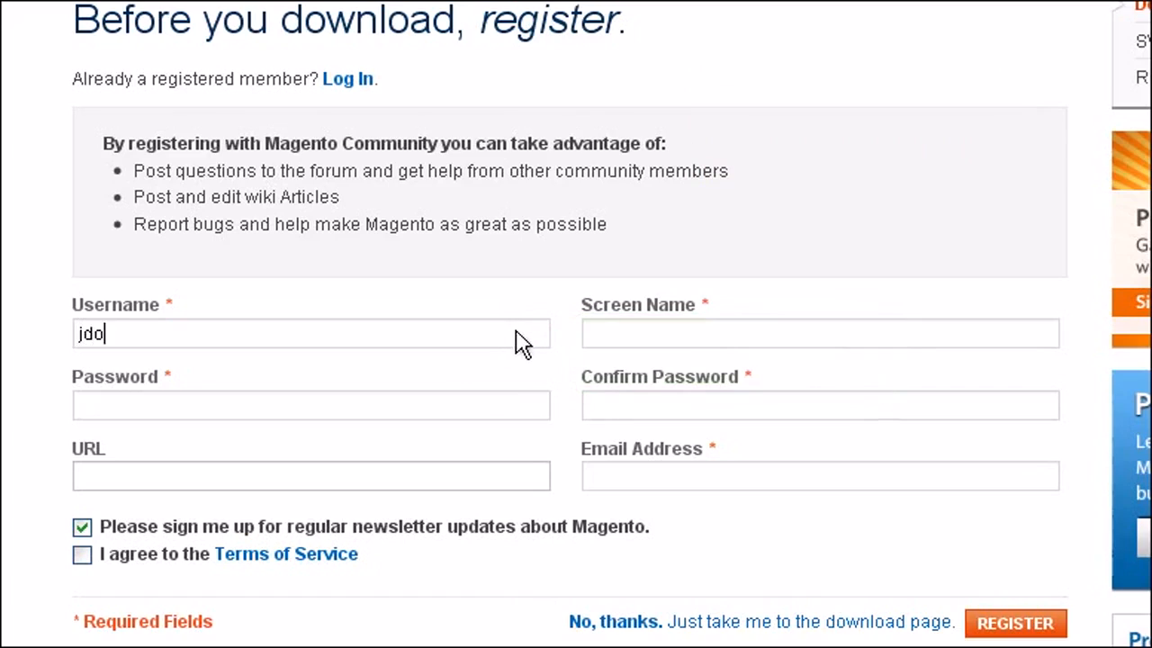
pyautogui.write('e')
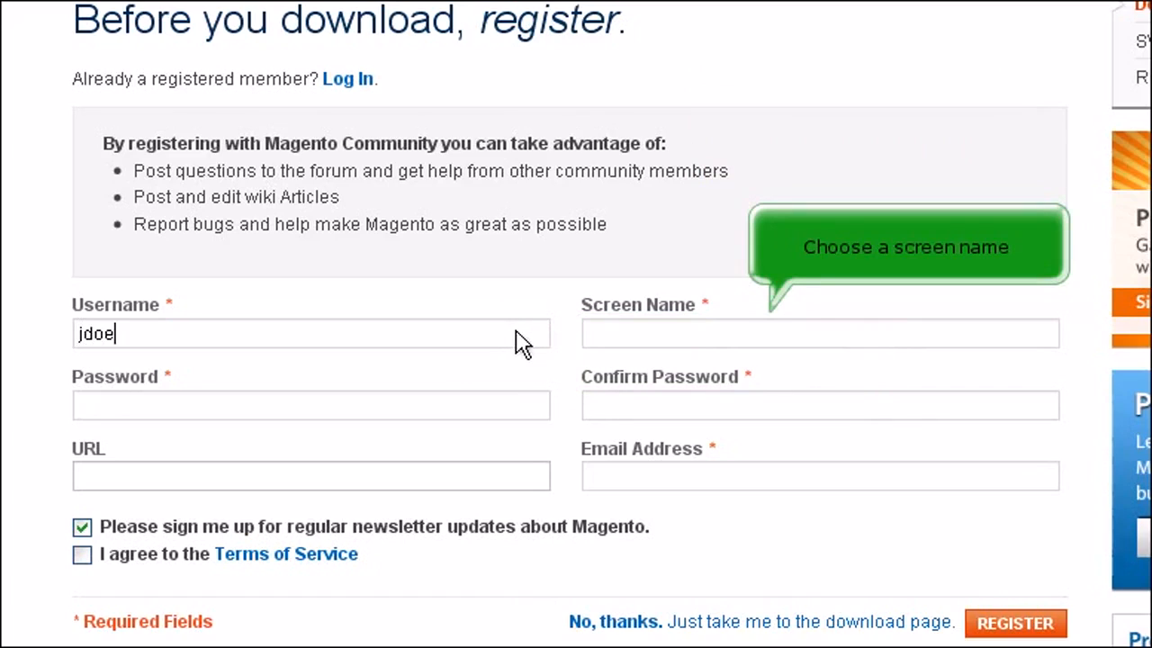
pyautogui.click(781, 347)
pyautogui.write('Joh')
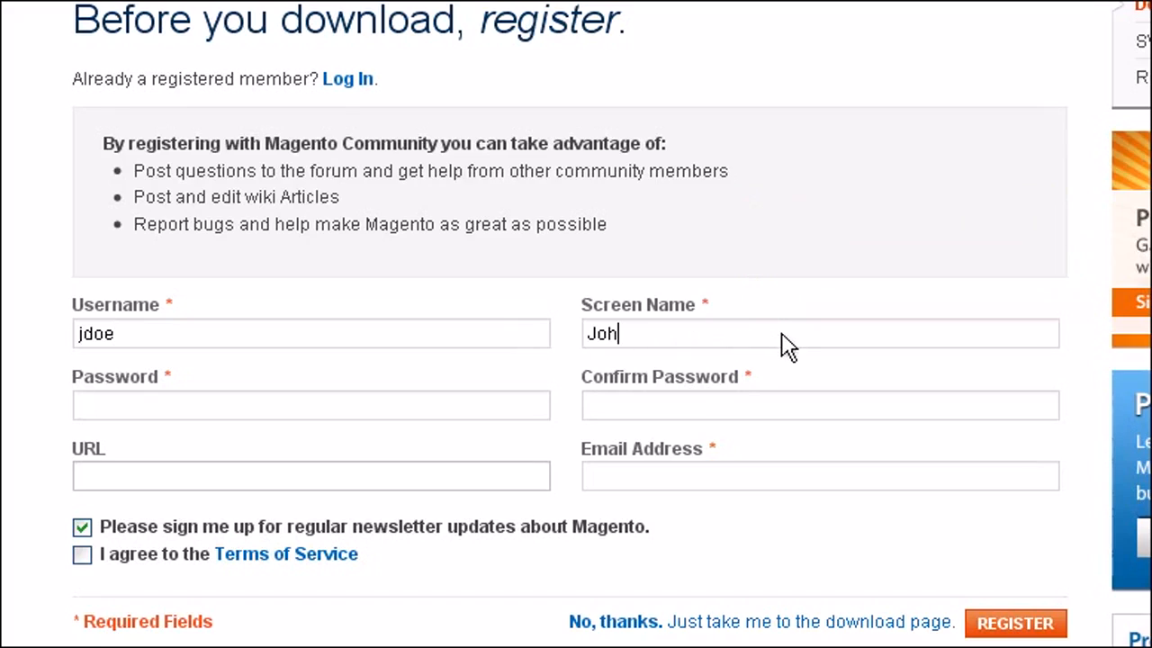
pyautogui.write('n Doe')
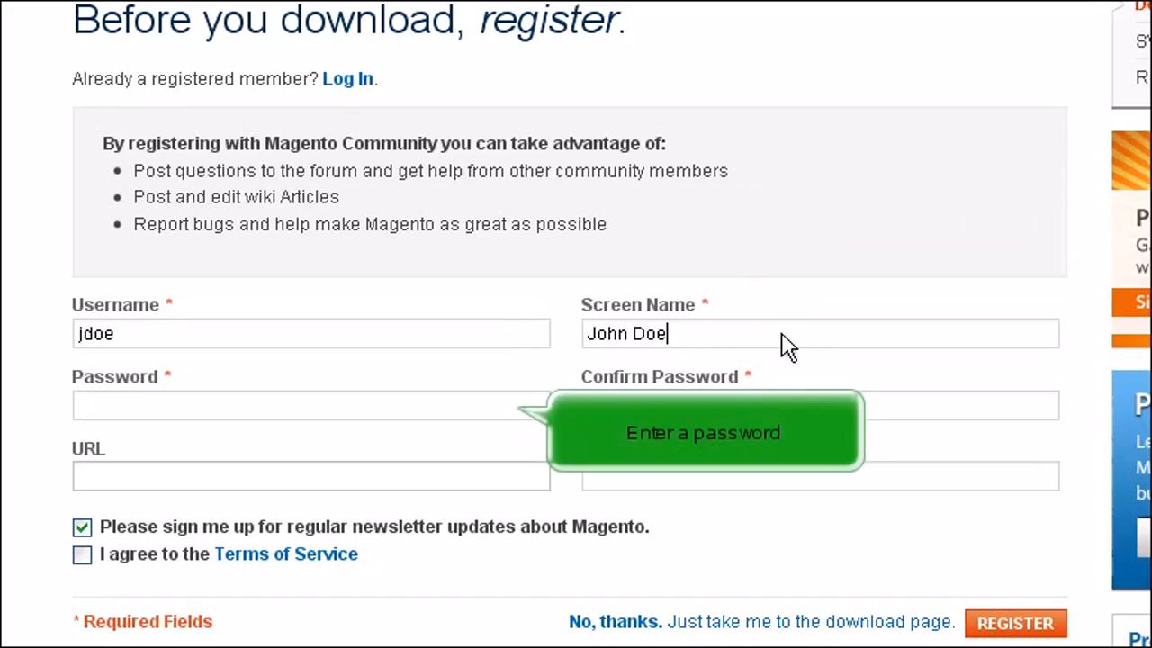
pyautogui.click(324, 412)
pyautogui.write('123456789')
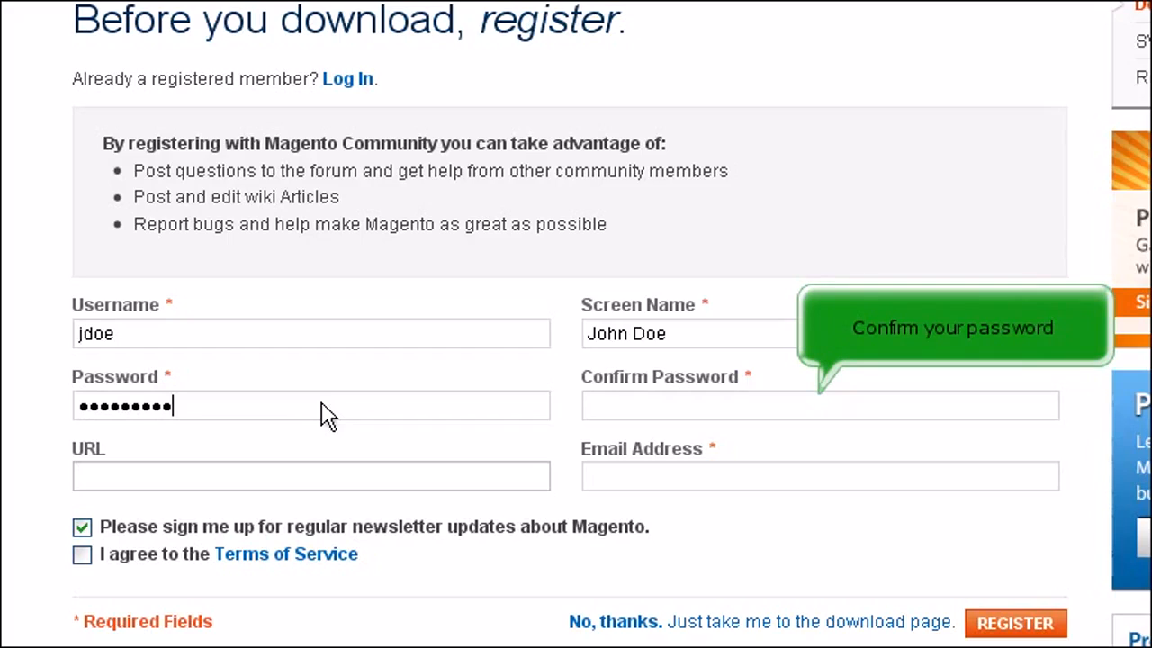
pyautogui.click(784, 411)
pyautogui.write('1234')
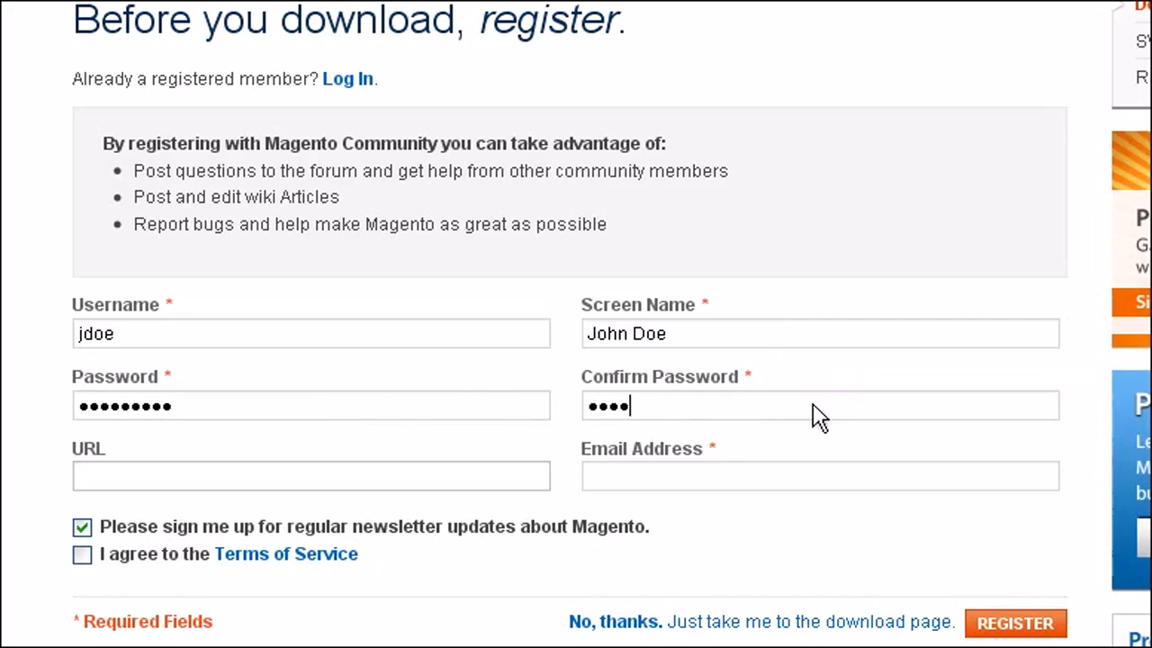
pyautogui.write('56789')
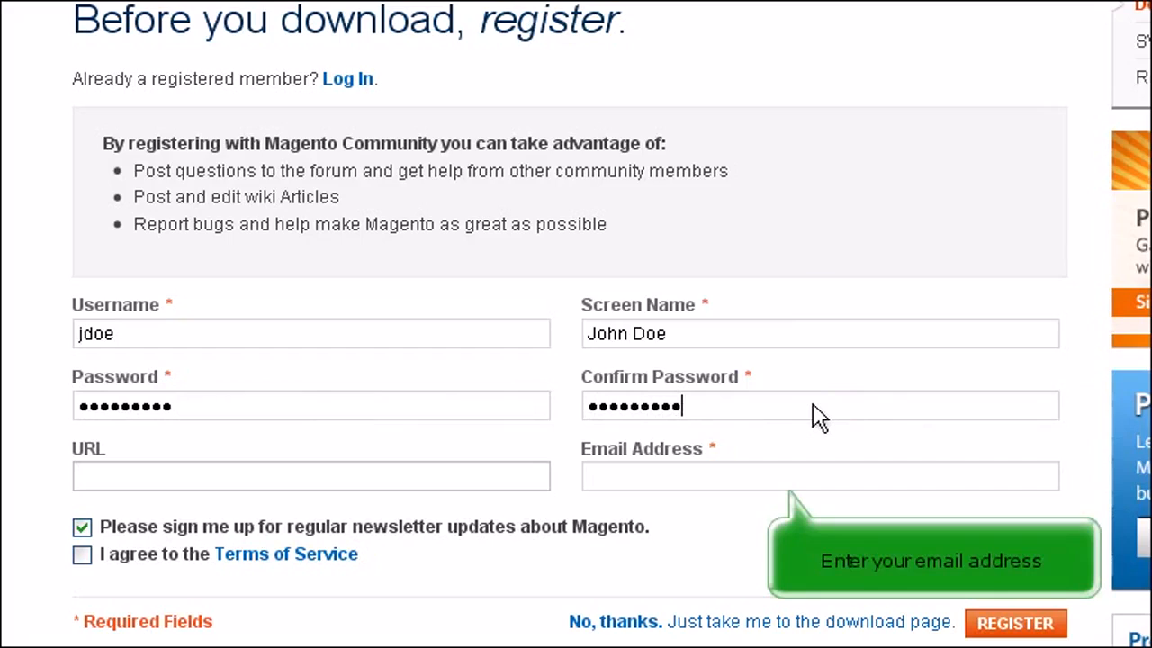
# Step: Enter the contact's e-mail, decline the newsletter, accept the Terms and register
pyautogui.click(838, 477)
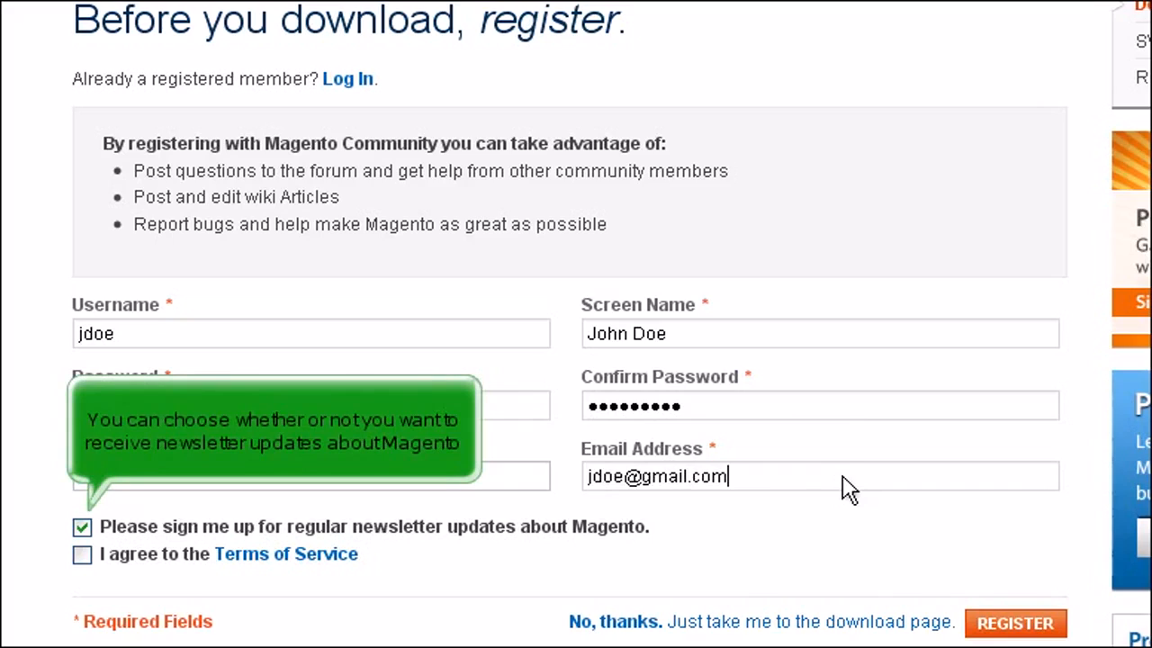
pyautogui.click(83, 529)
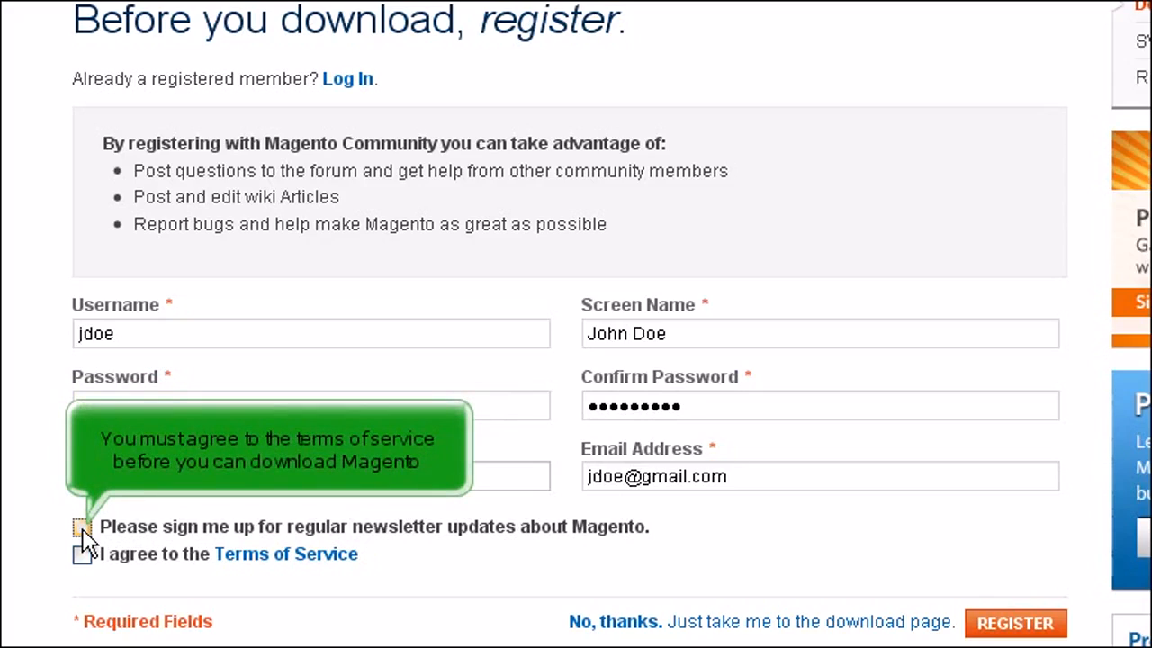
pyautogui.click(84, 555)
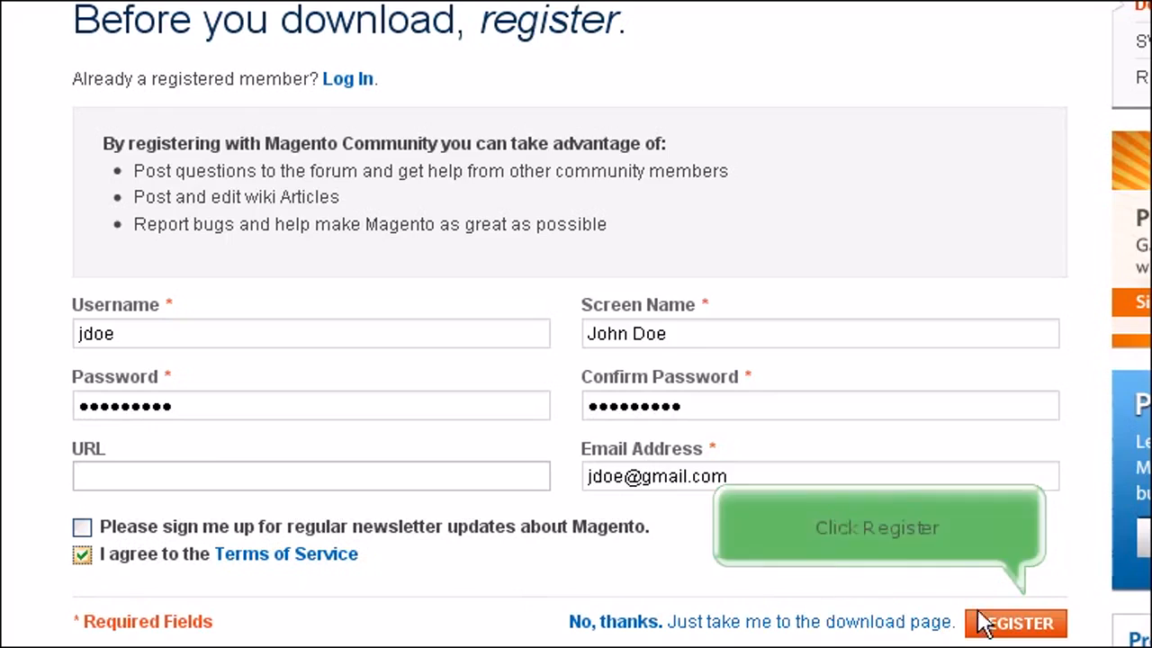
pyautogui.click(1008, 620)
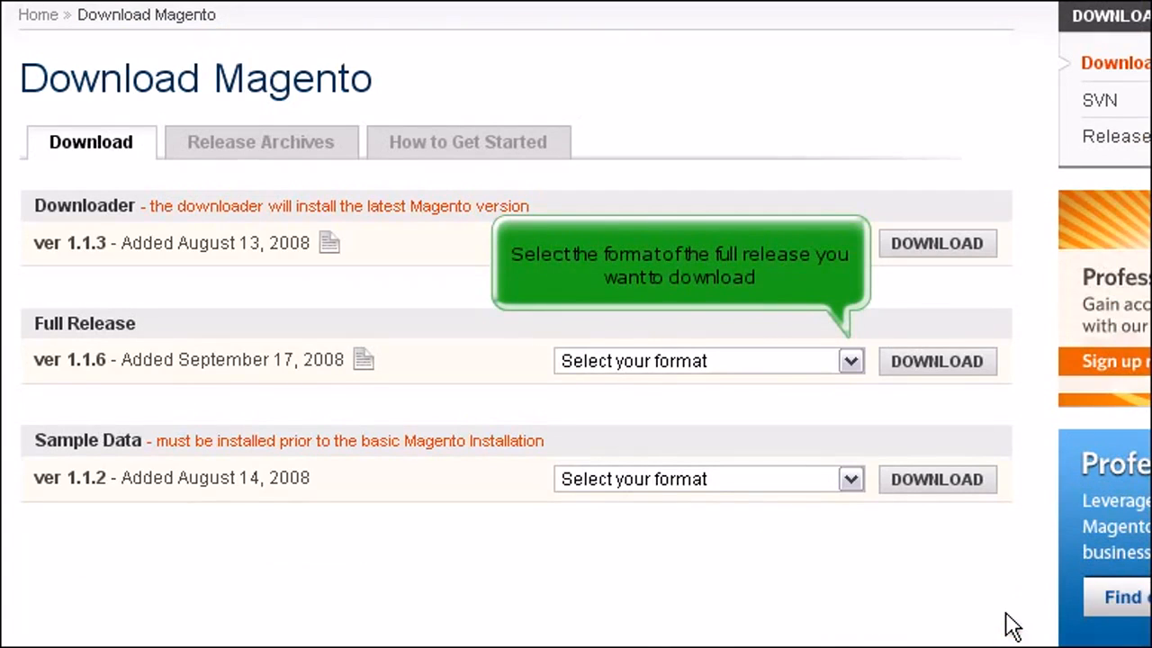
# Step: Choose the magento-1.1.6.zip format under Full Release, download it and save the file
pyautogui.click(853, 363)
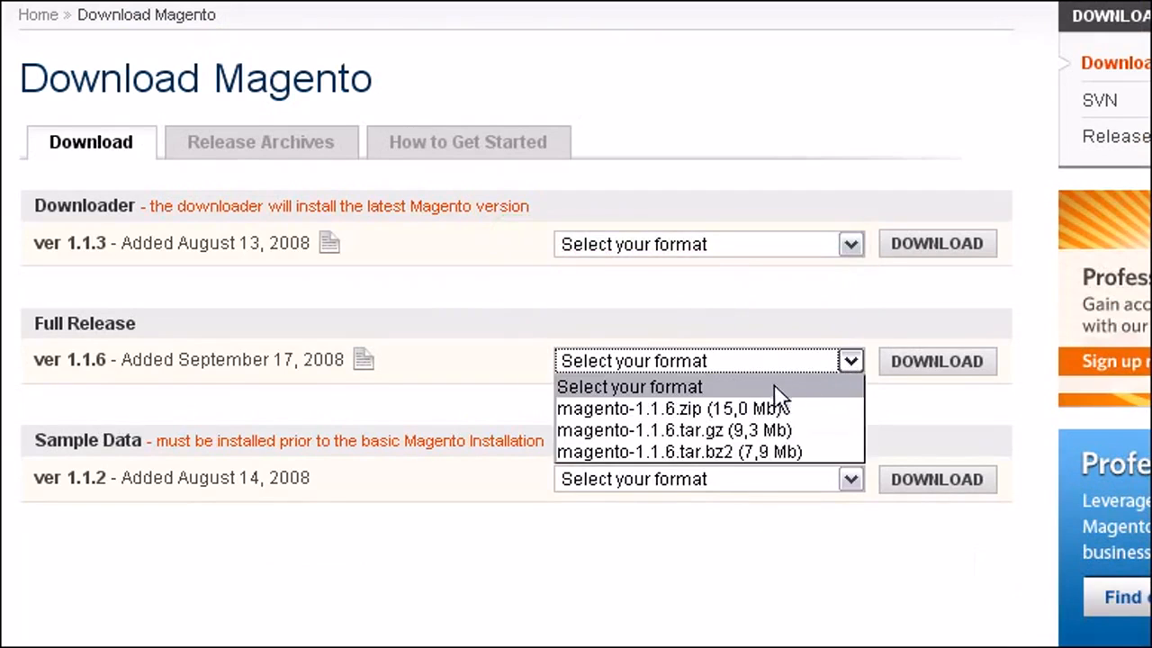
pyautogui.click(717, 410)
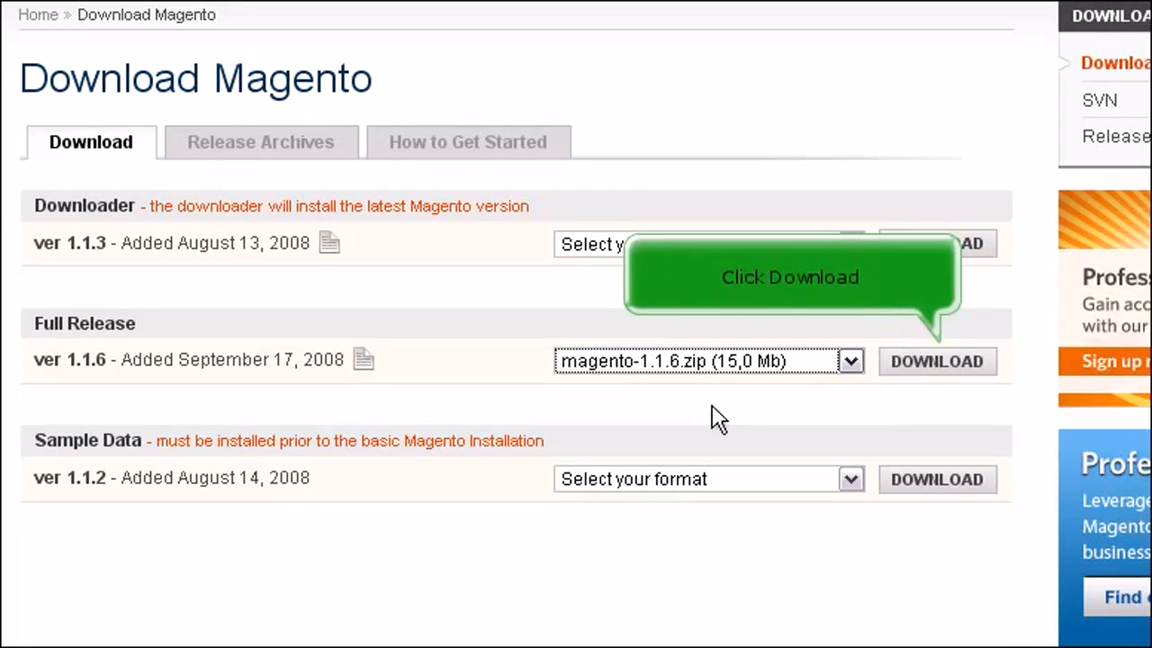
pyautogui.click(934, 372)
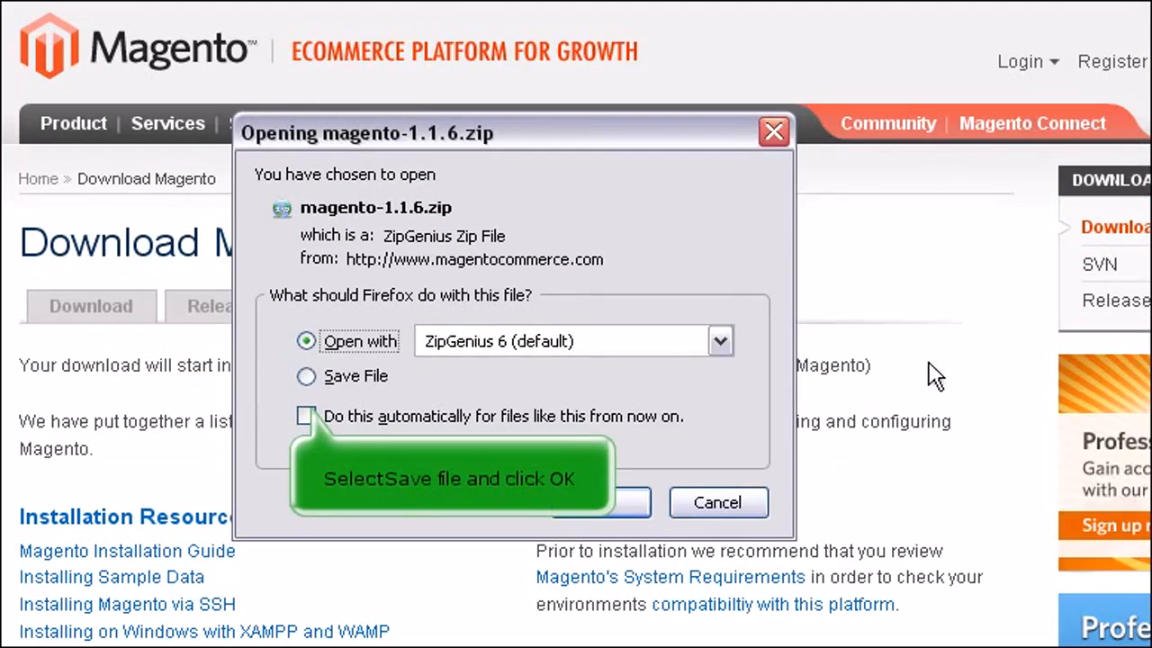
pyautogui.click(307, 377)
pyautogui.click(618, 510)
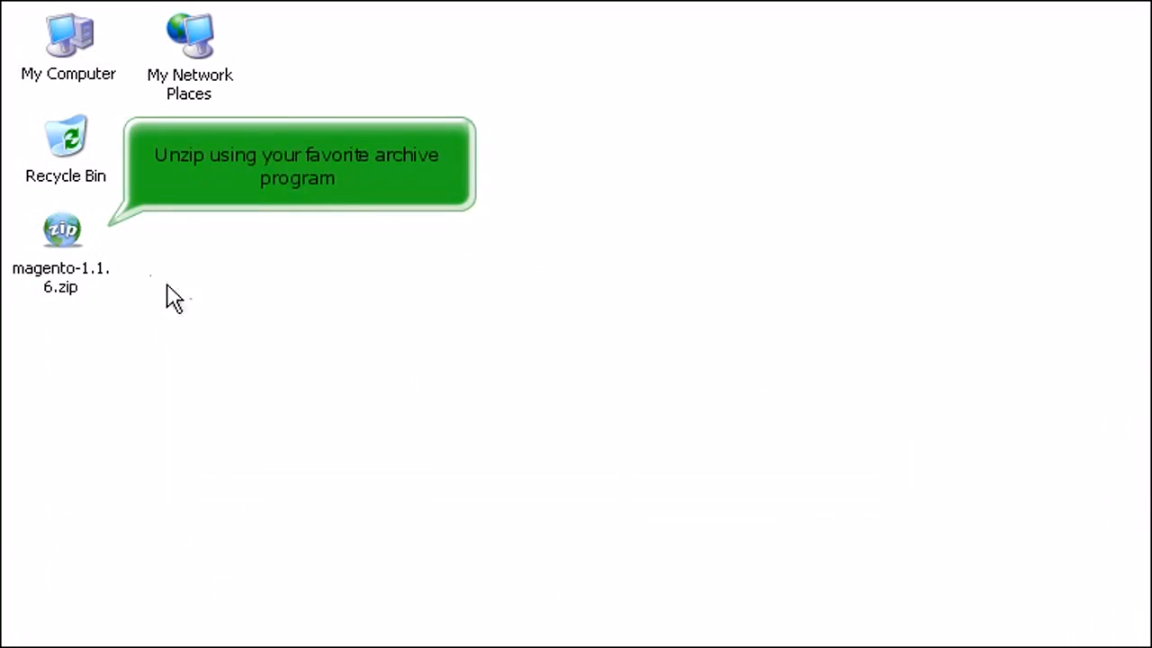
# Step: Extract magento-1.1.6.zip onto the desktop and open the resulting folder
pyautogui.rightClick(63, 232)
pyautogui.click(207, 341)
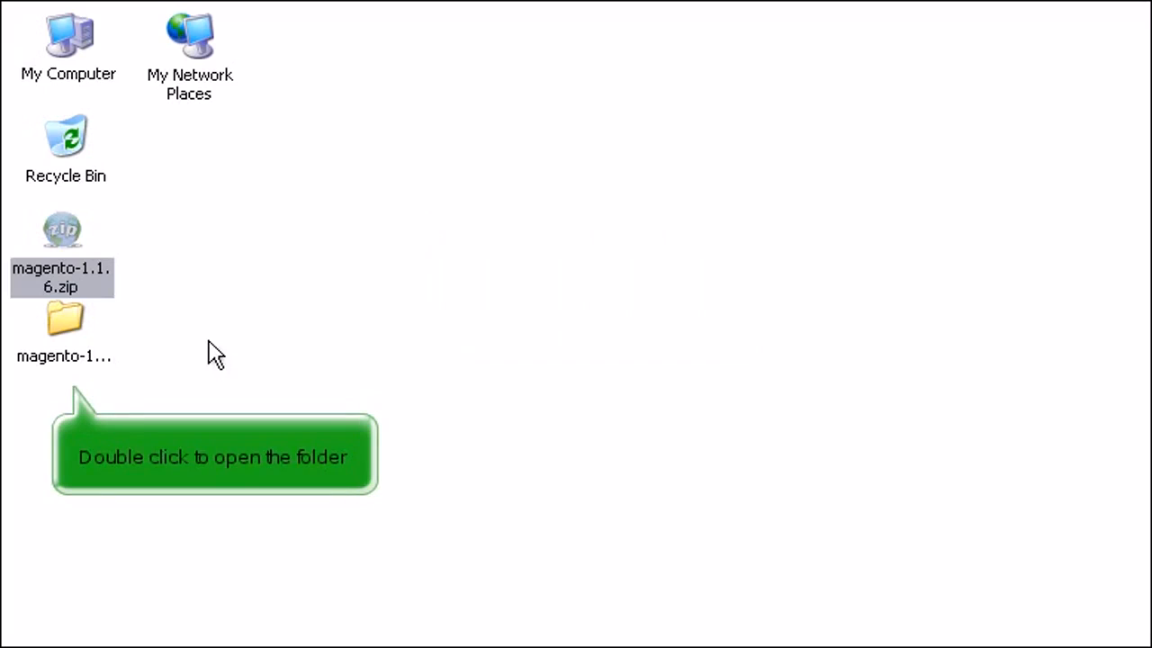
pyautogui.doubleClick(67, 325)
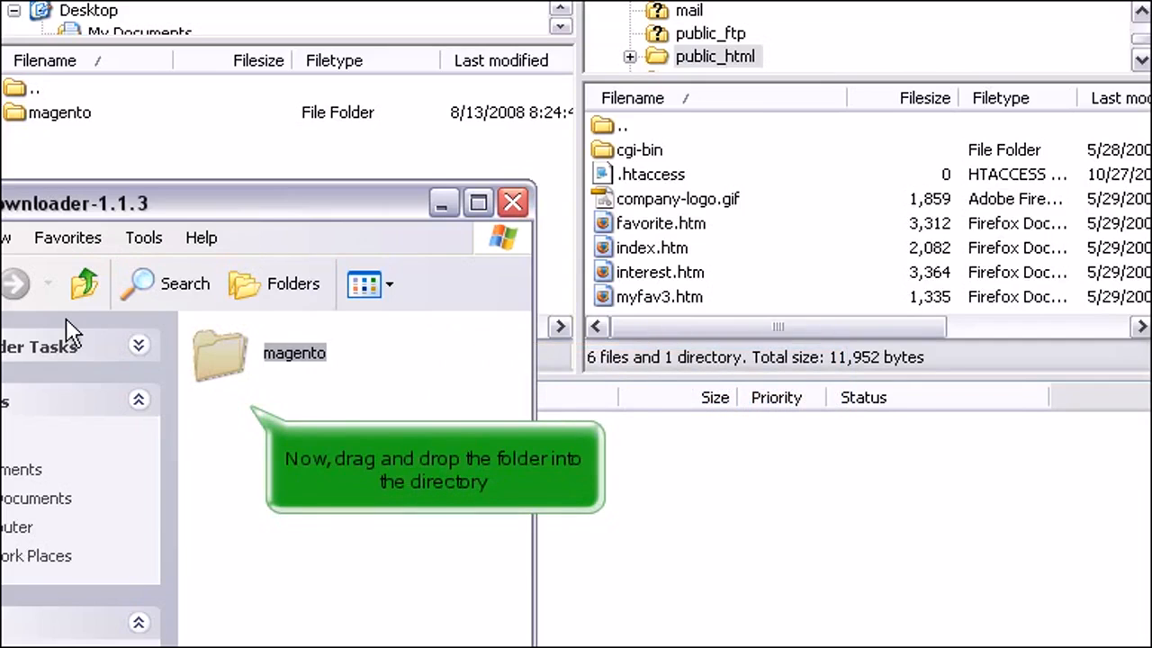
# Step: Drag the magento folder into public_html in FileZilla's remote file list
pyautogui.moveTo(228, 354); pyautogui.dragTo(647, 194)
pyautogui.moveTo(647, 199); pyautogui.dragTo(648, 200)
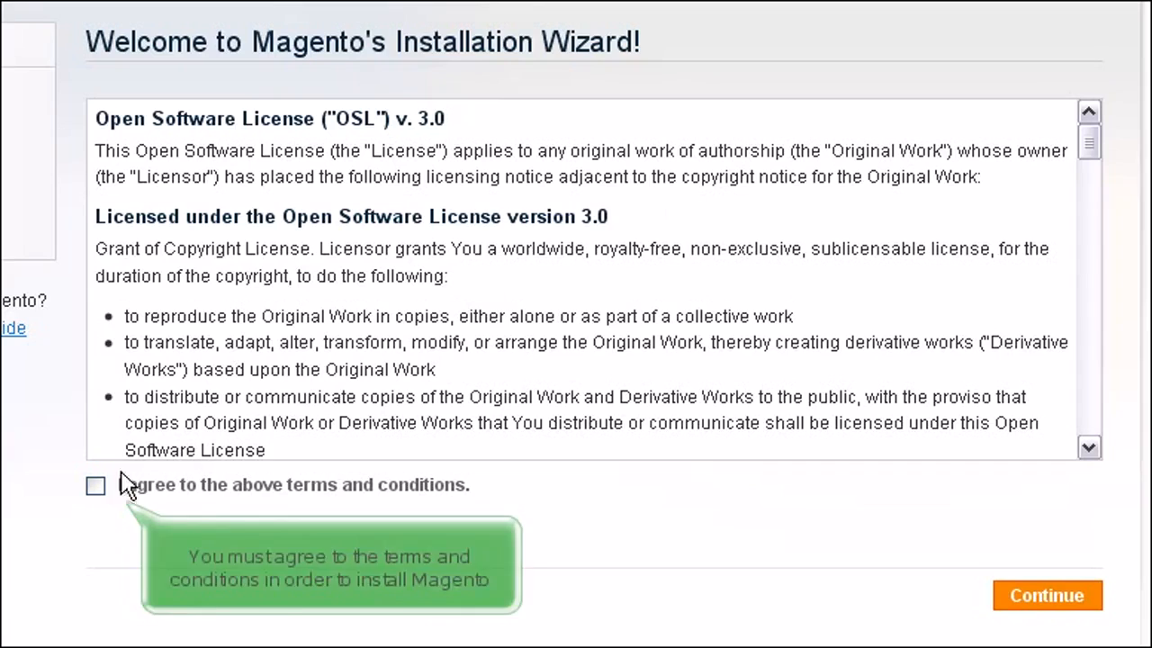
# Step: Accept the license, then keep English (United States), America/New_York time zone and US Dollar currency
pyautogui.click(97, 486)
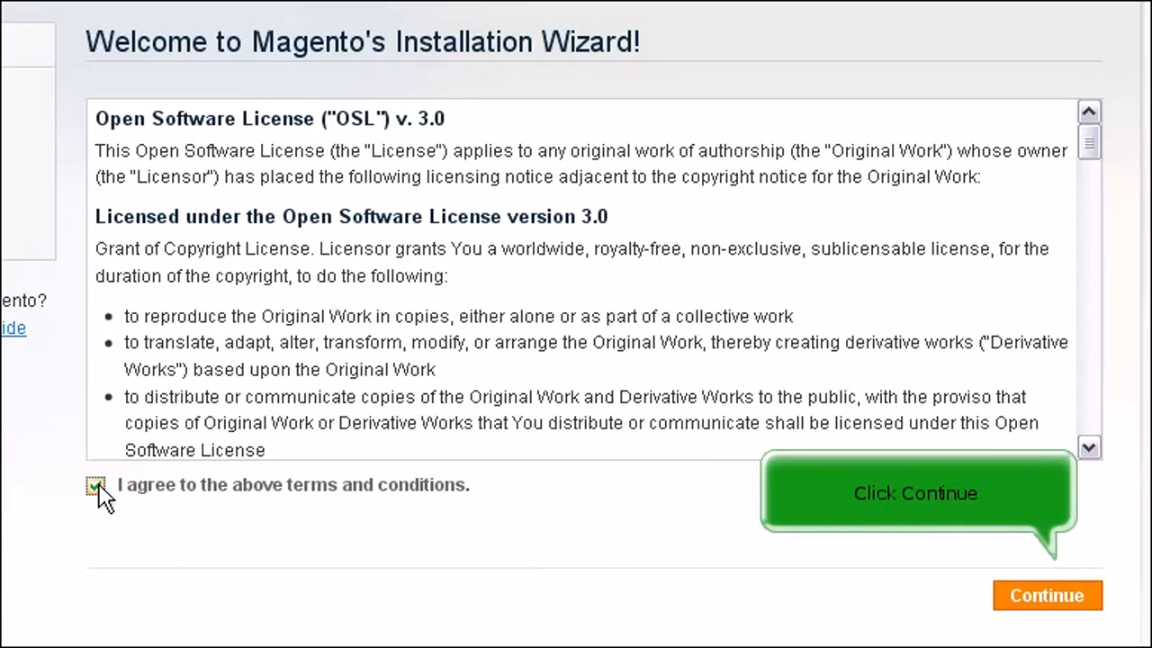
pyautogui.click(1044, 601)
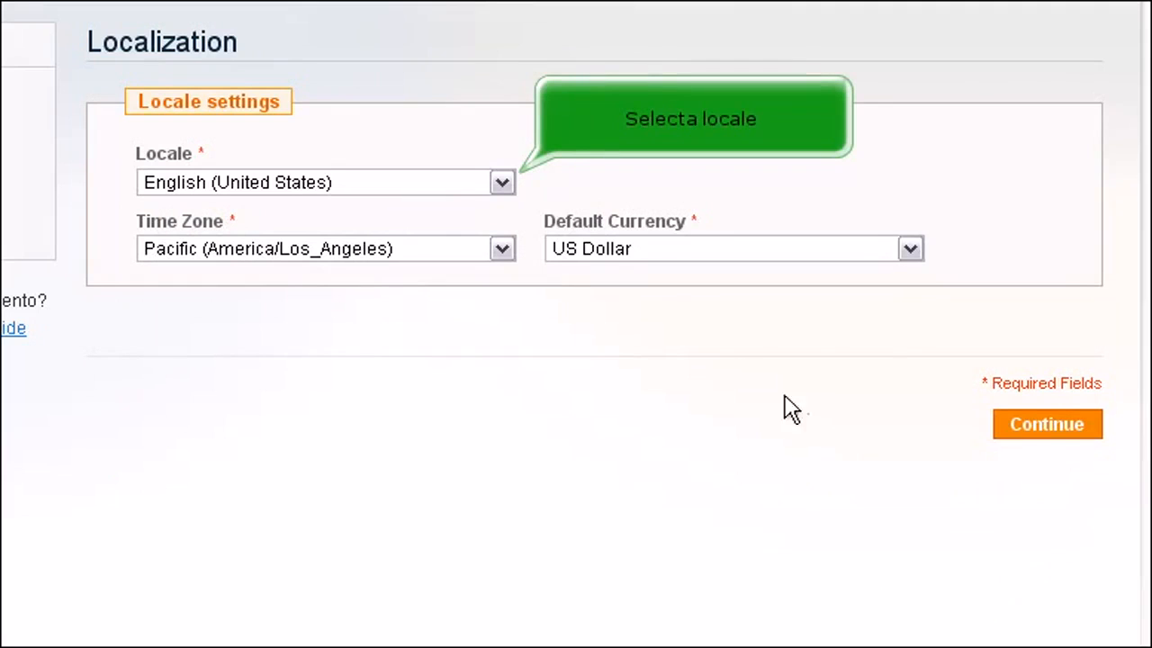
pyautogui.click(501, 183)
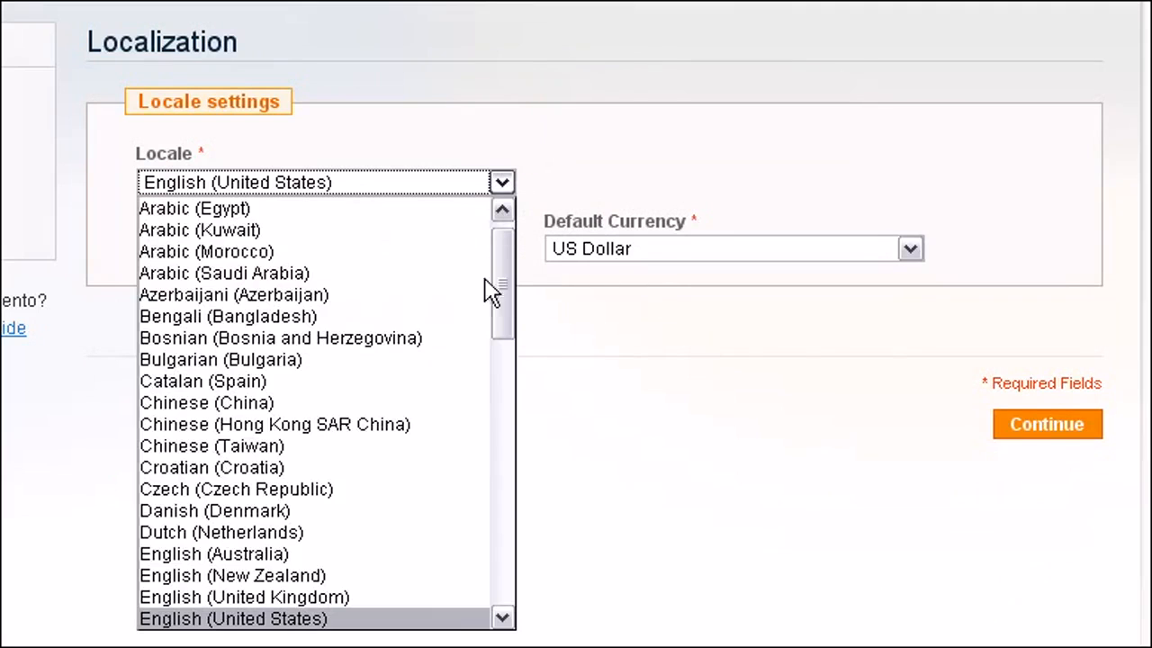
pyautogui.click(406, 619)
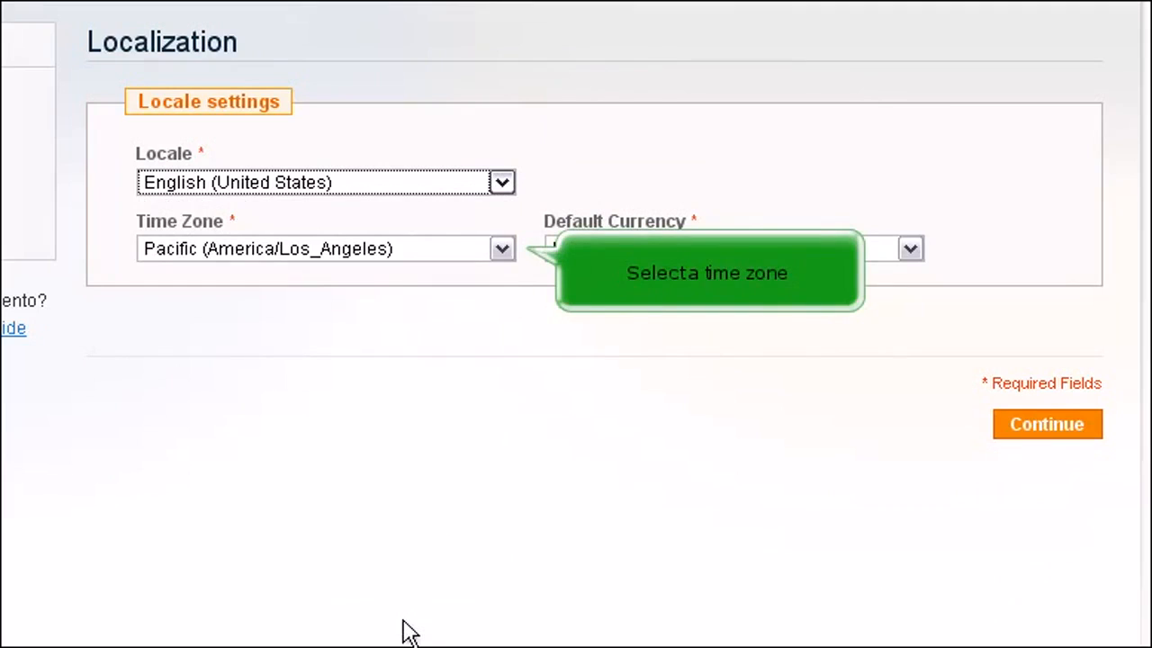
pyautogui.click(501, 249)
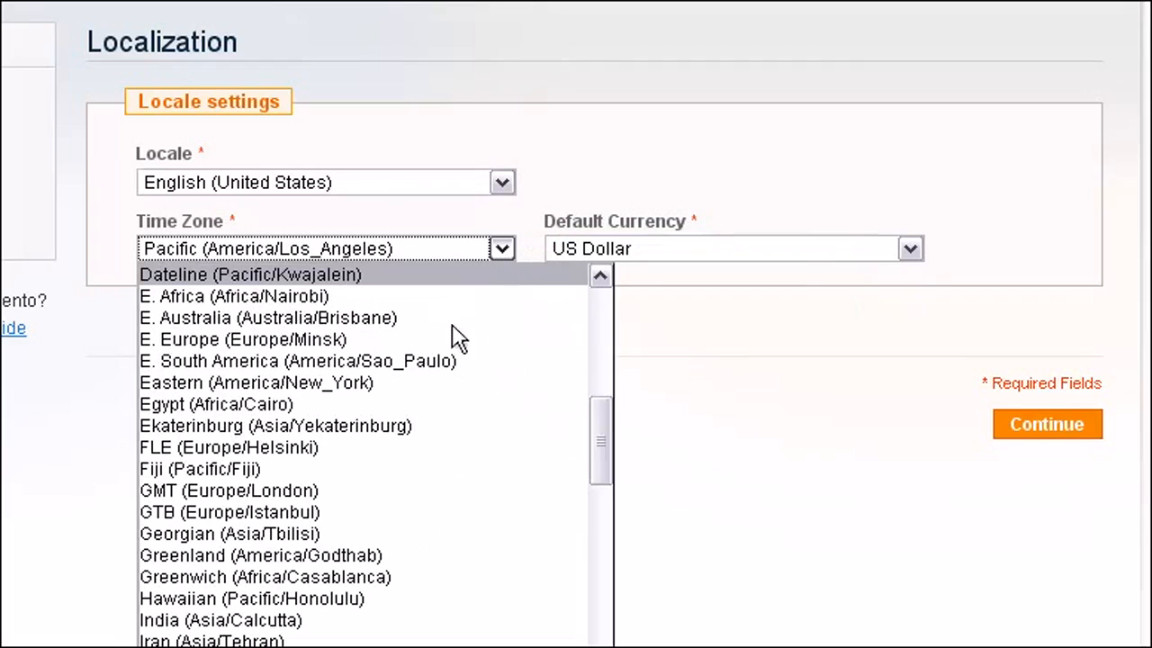
pyautogui.click(424, 384)
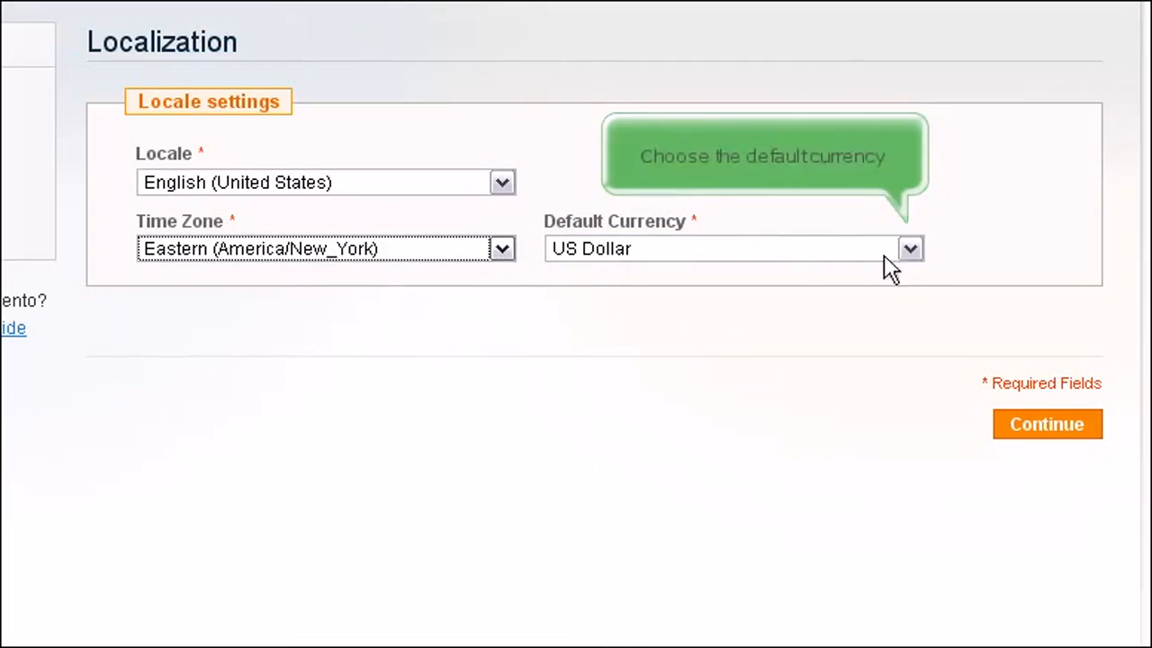
pyautogui.click(909, 250)
pyautogui.click(794, 385)
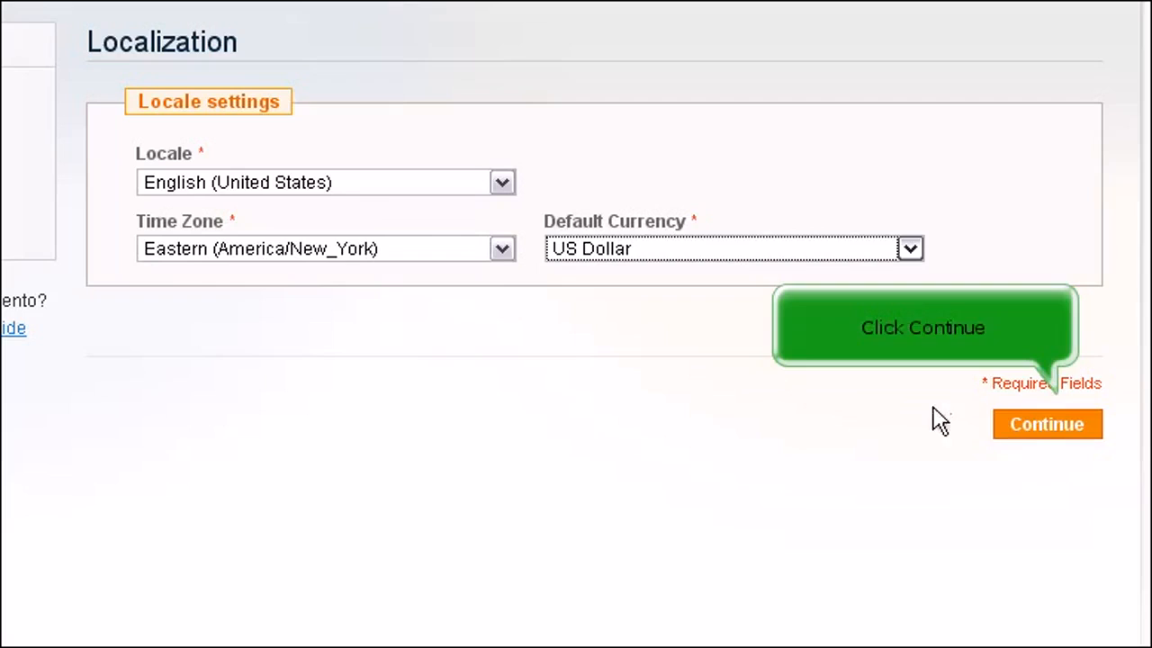
pyautogui.click(1046, 429)
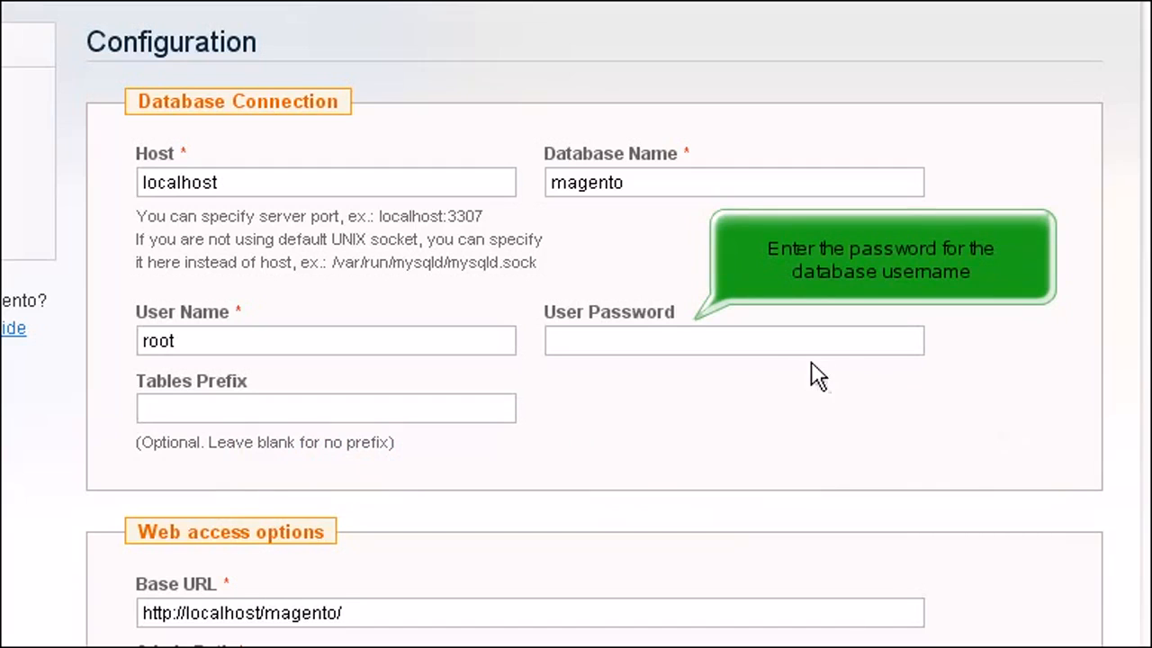
# Step: Enter the database user's password and submit the configuration settings
pyautogui.click(752, 349)
pyautogui.write('12345678901234')
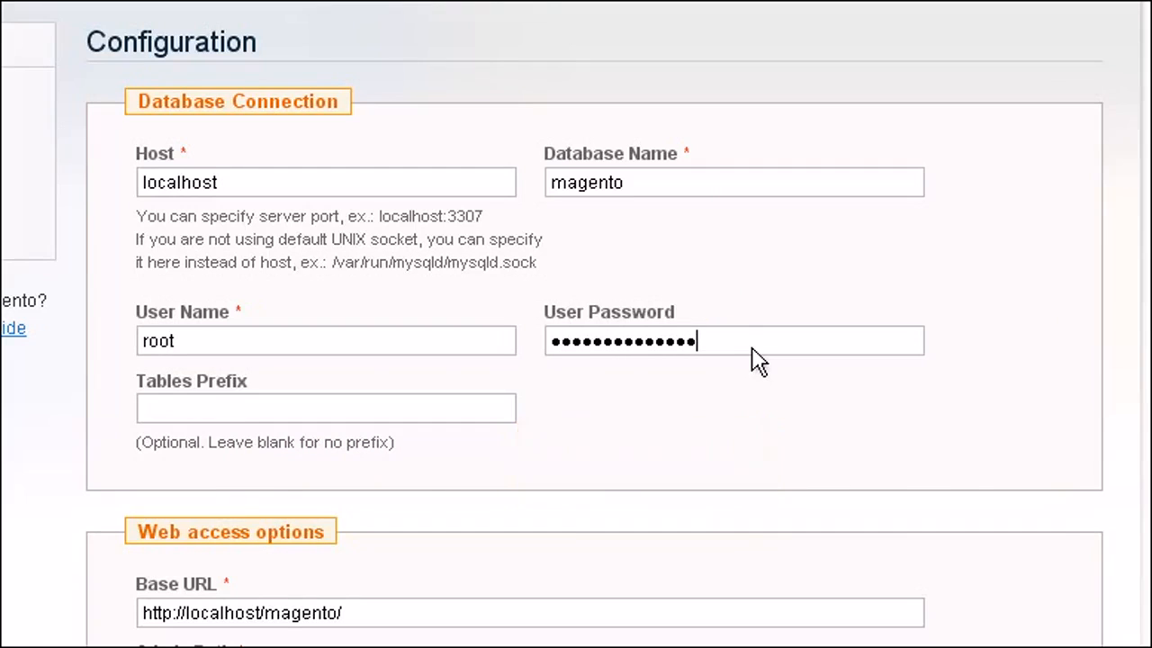
pyautogui.scroll(-5, 752, 349)
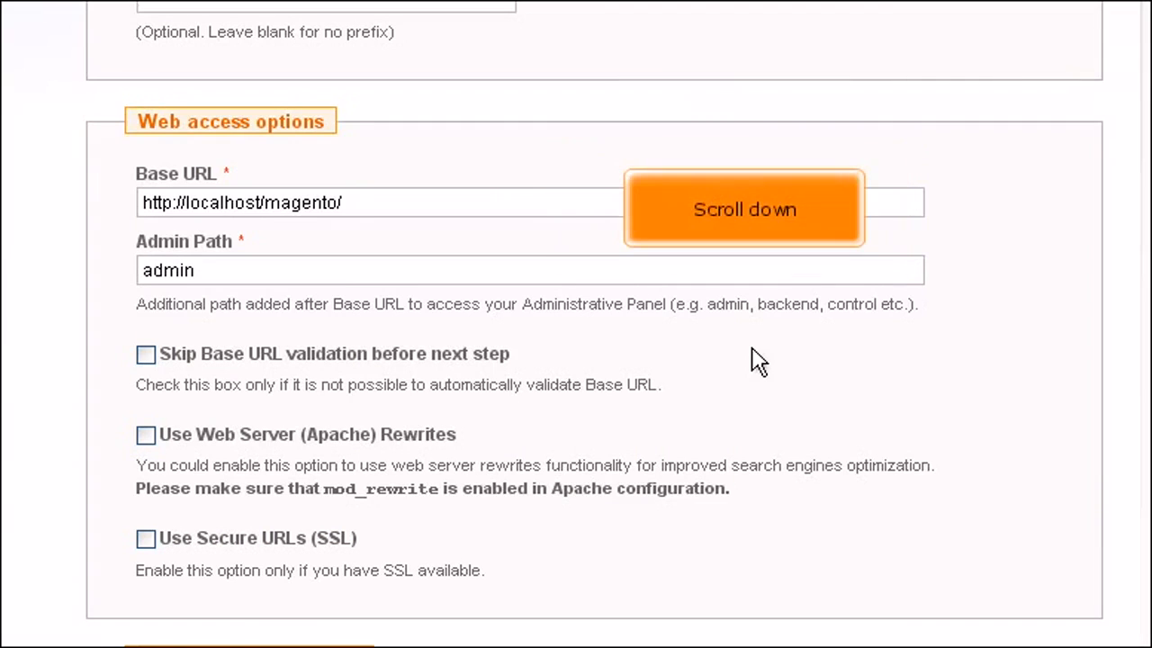
pyautogui.scroll(-5, 758, 361)
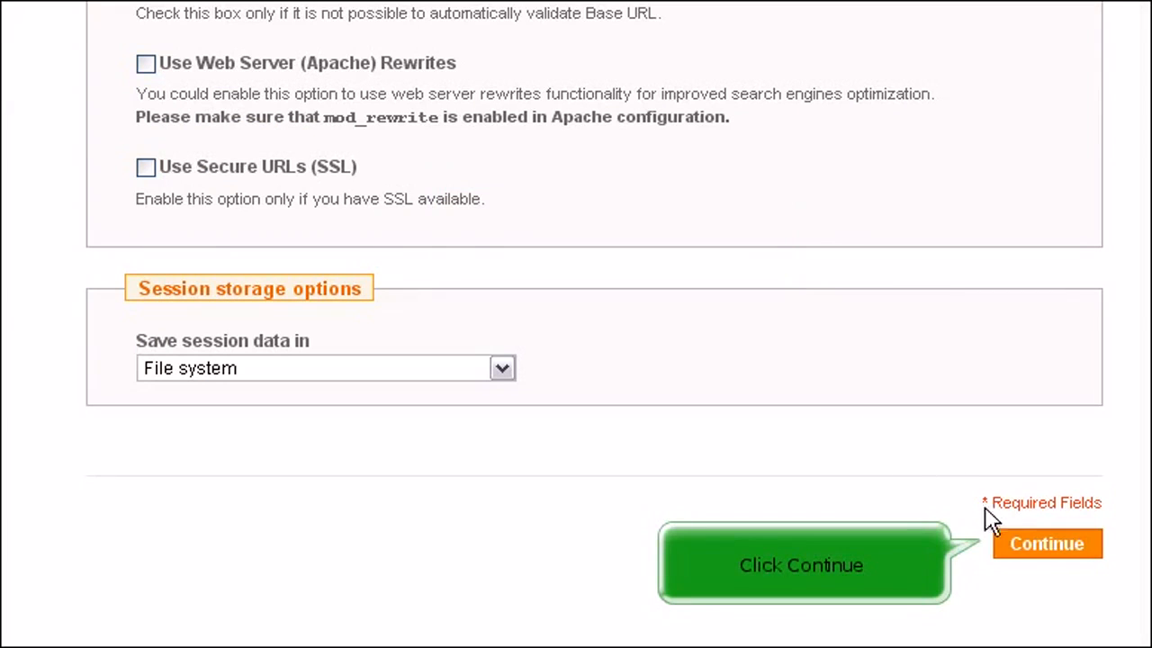
pyautogui.click(1035, 543)
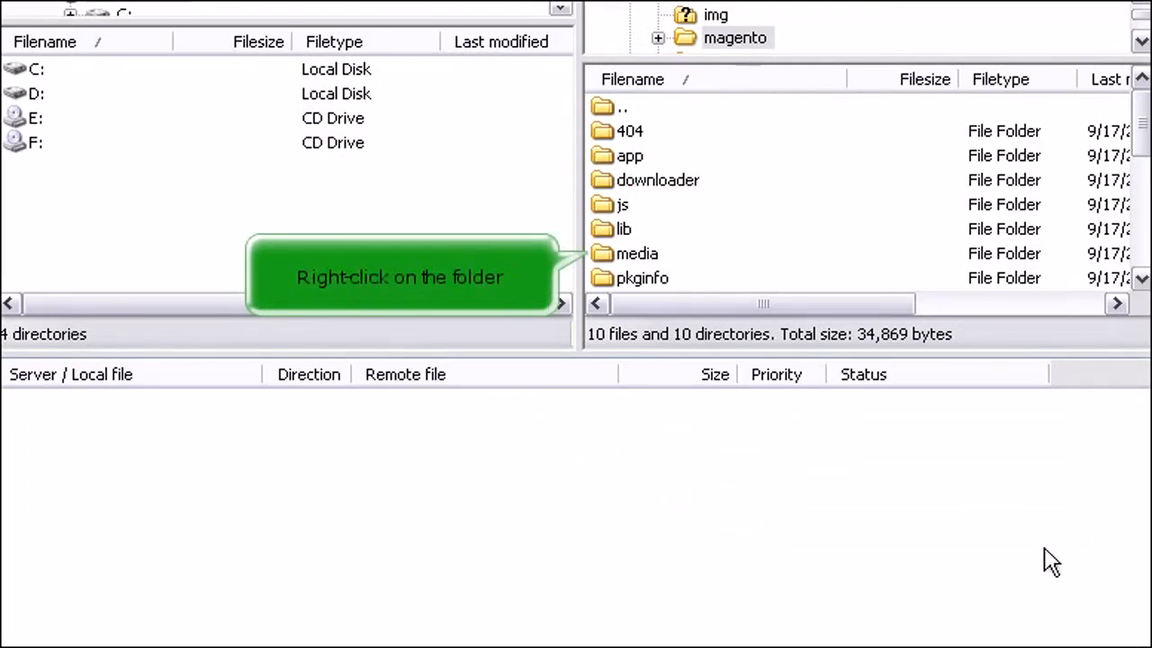
# Step: Set the media folder's file attributes to 777 and return to the browser
pyautogui.rightClick(619, 256)
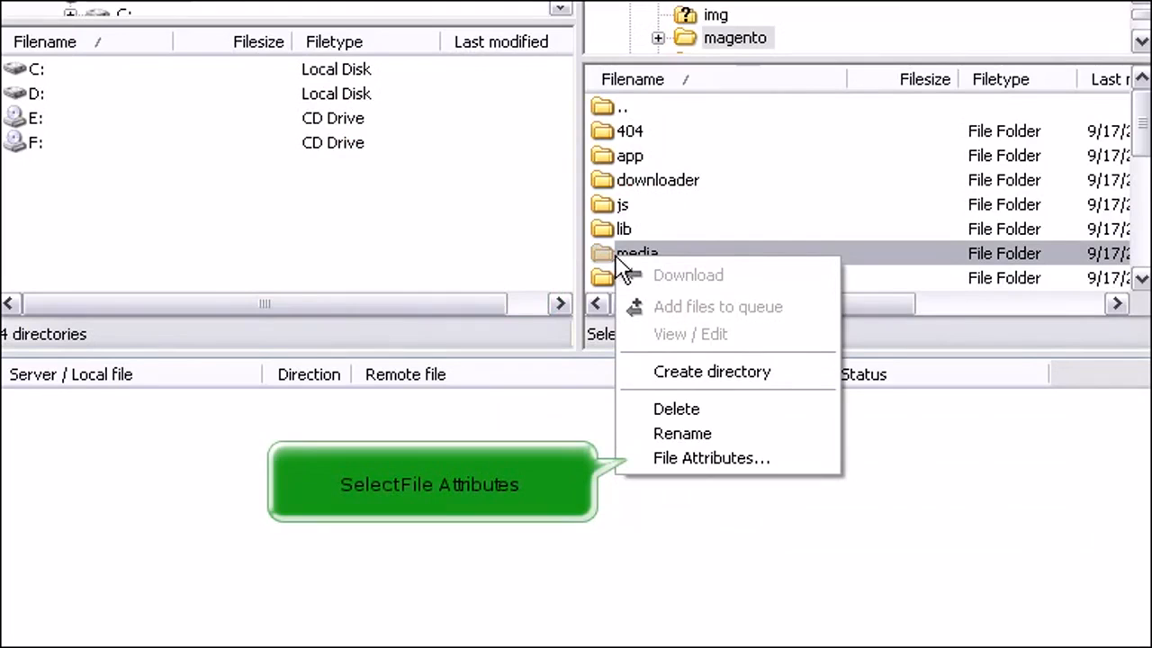
pyautogui.click(650, 457)
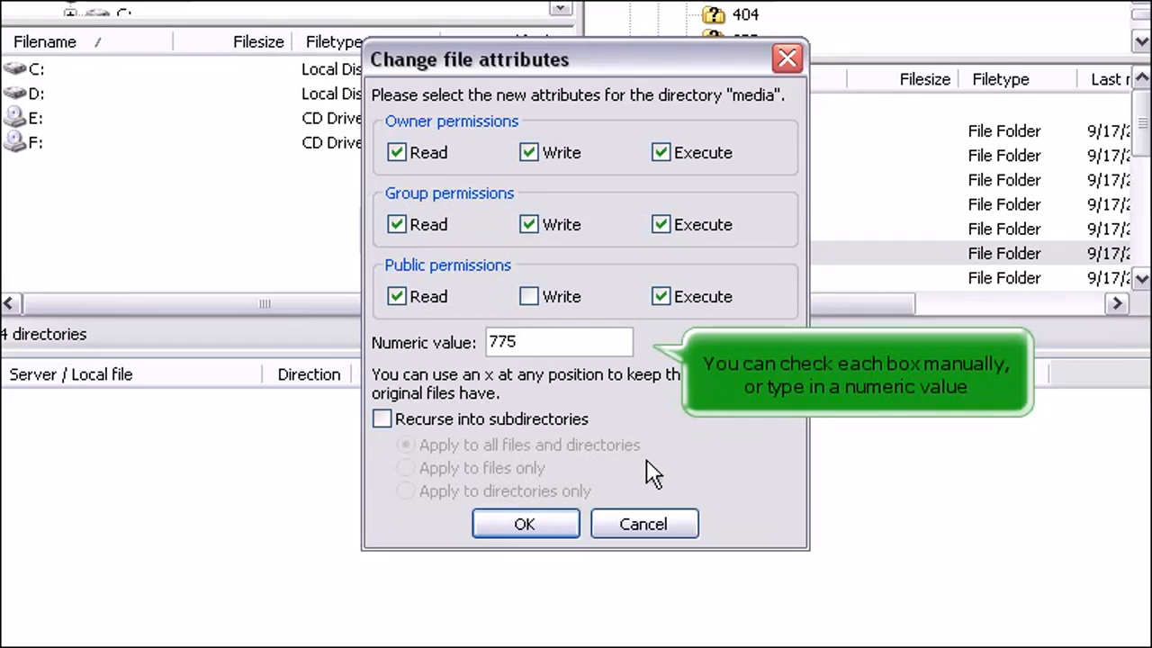
pyautogui.click(624, 351)
pyautogui.press('BackSpace')
pyautogui.press('BackSpace')
pyautogui.write('77')
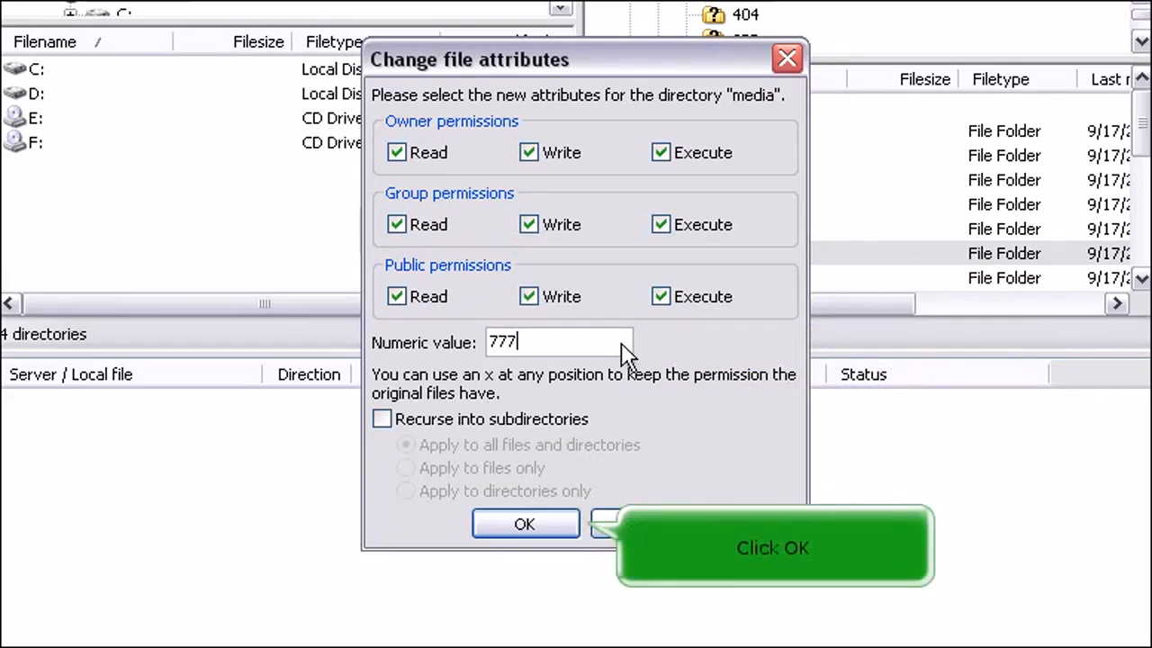
pyautogui.click(552, 530)
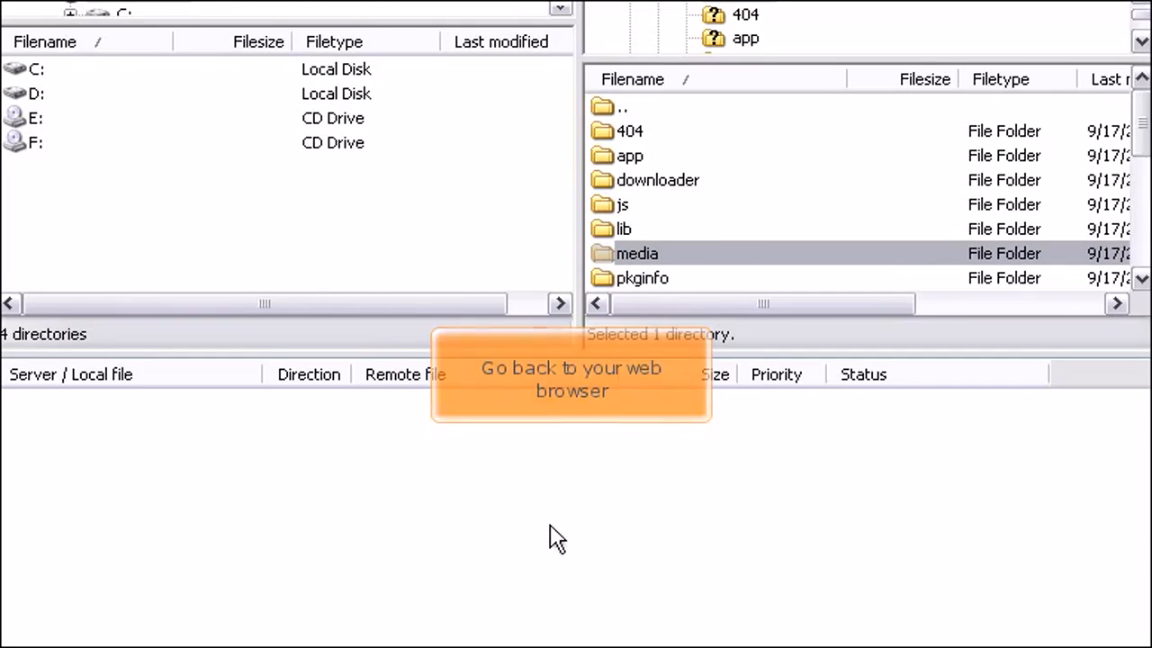
pyautogui.hotkey('alt', 'Tab')
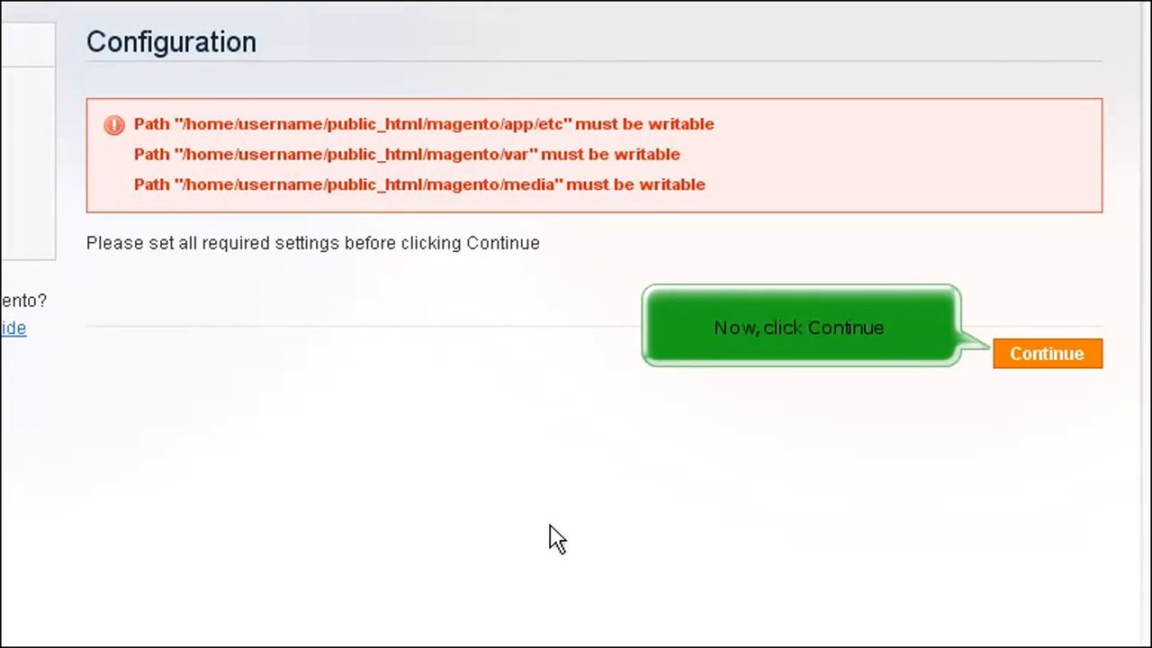
# Step: Continue past Configuration and enter the admin's first name, last name and e-mail
pyautogui.click(1028, 359)
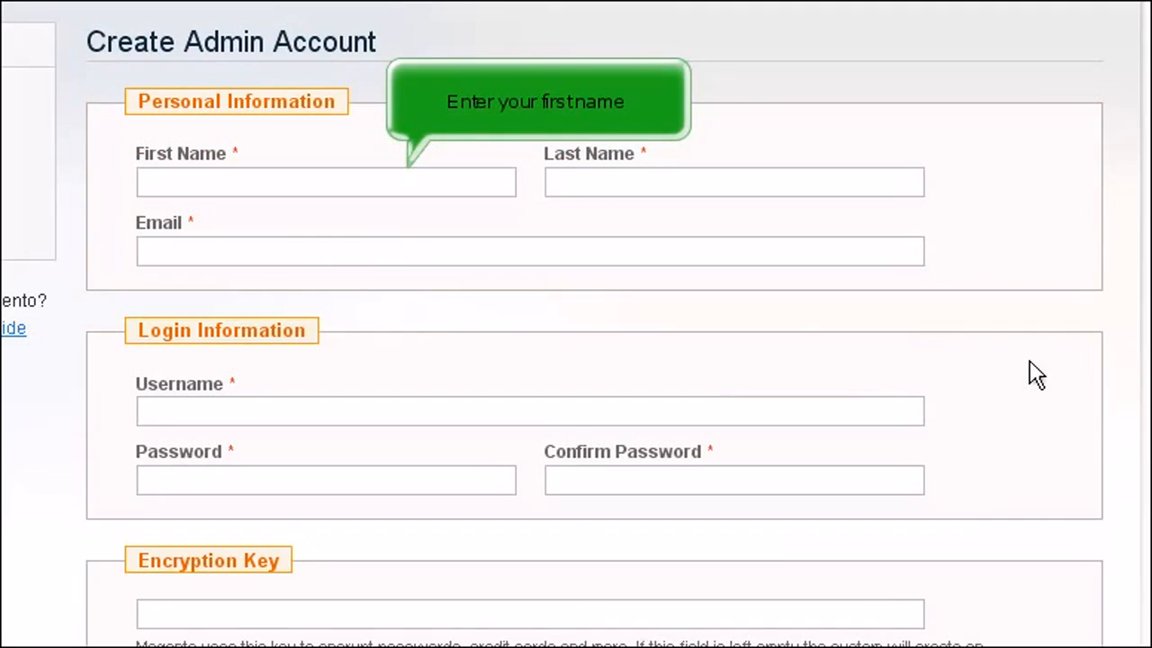
pyautogui.click(472, 191)
pyautogui.write('Joh')
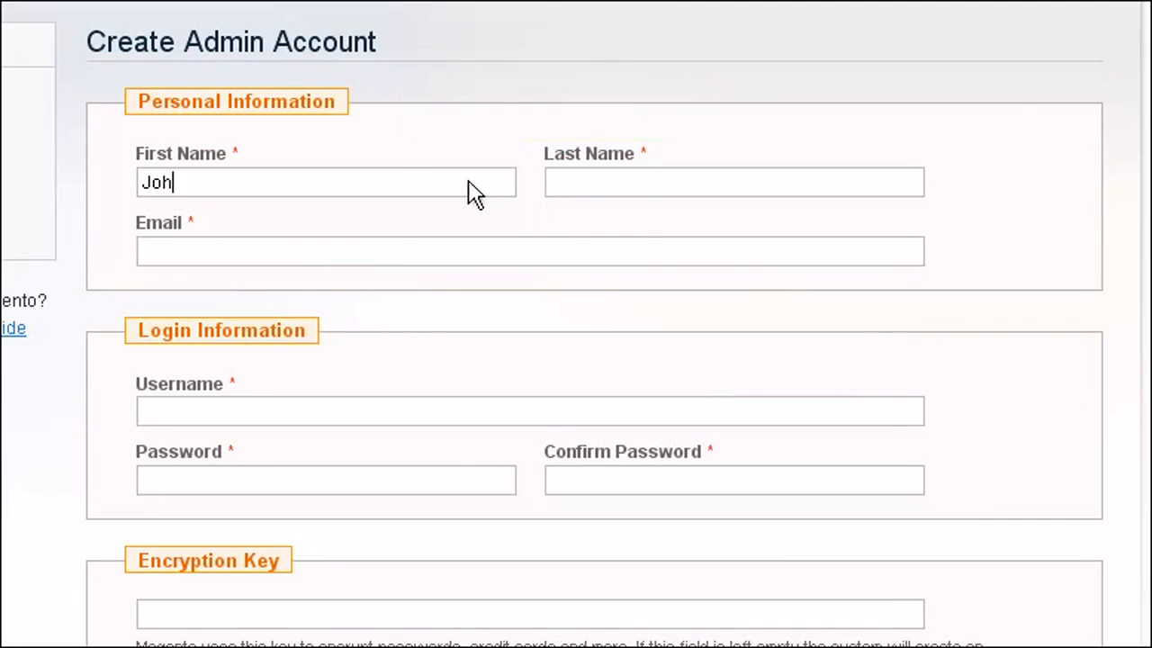
pyautogui.write('n')
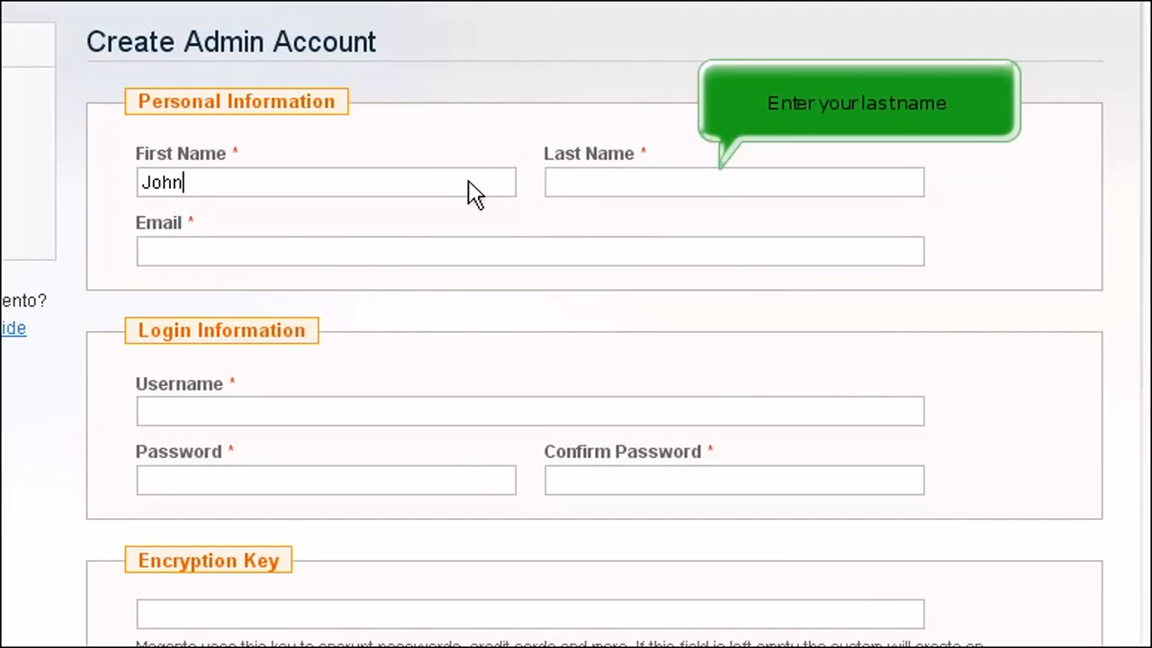
pyautogui.click(733, 194)
pyautogui.write('Do')
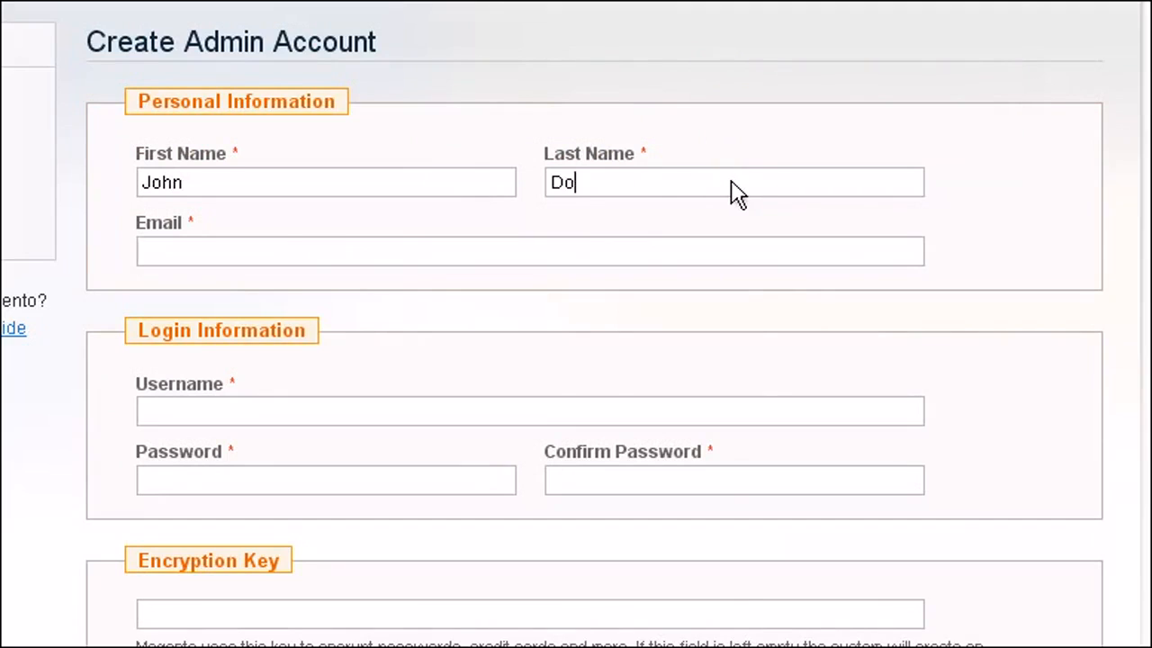
pyautogui.write('e')
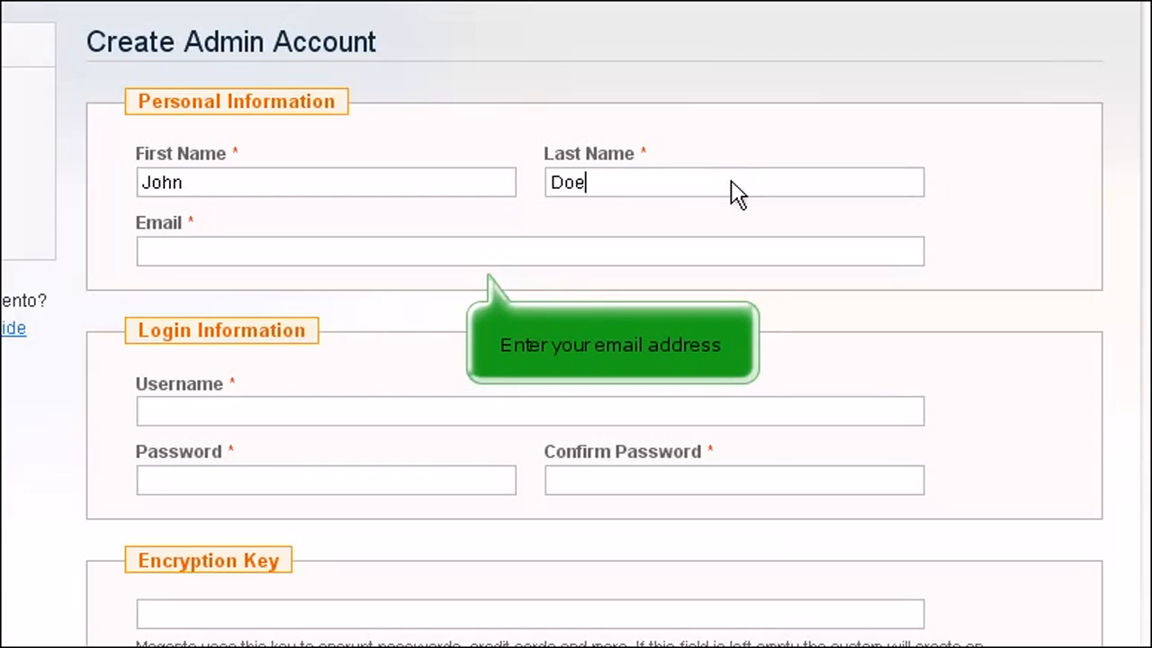
pyautogui.click(518, 263)
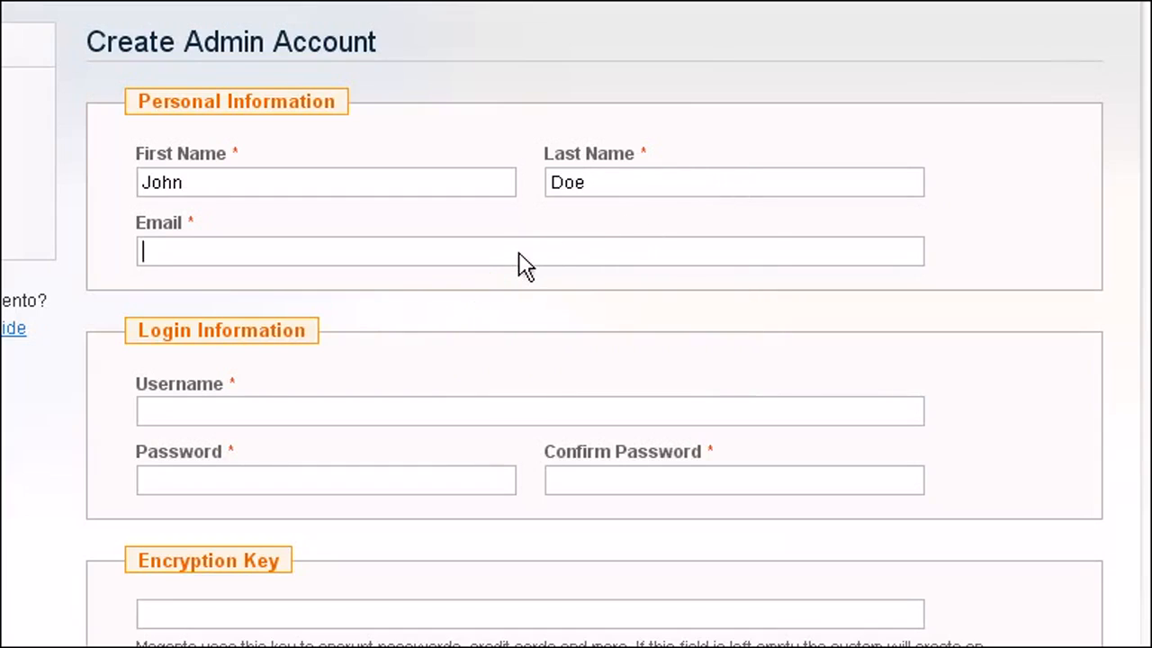
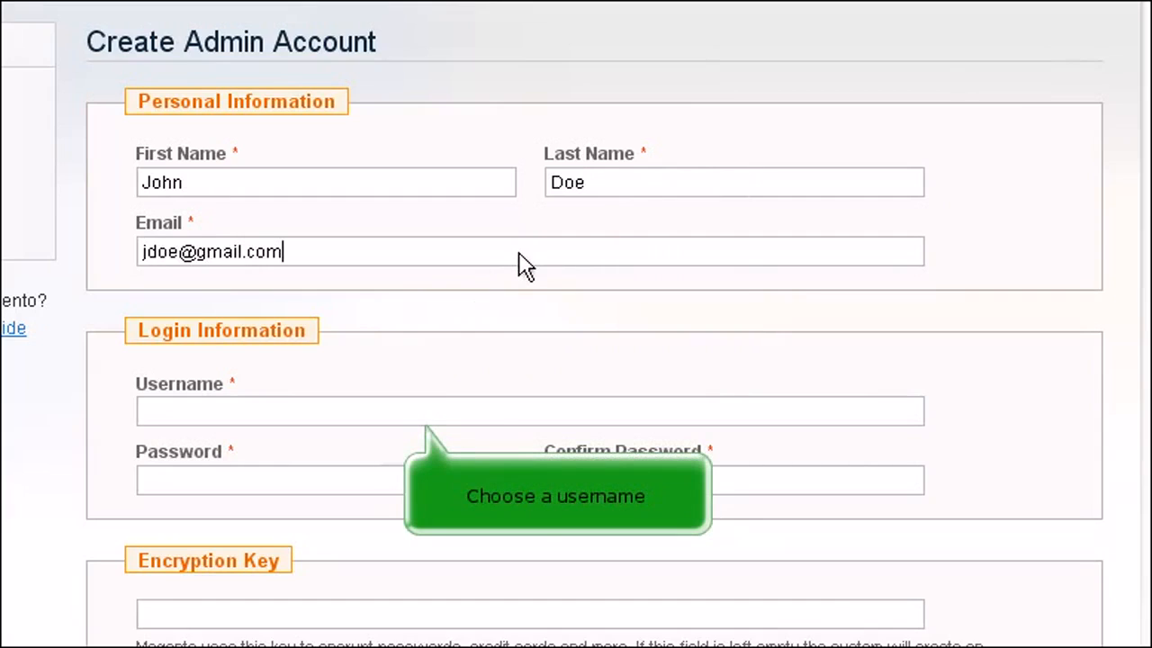
# Step: Enter the admin username and password twice, then submit to finish installing
pyautogui.click(542, 418)
pyautogui.write('jdoe')
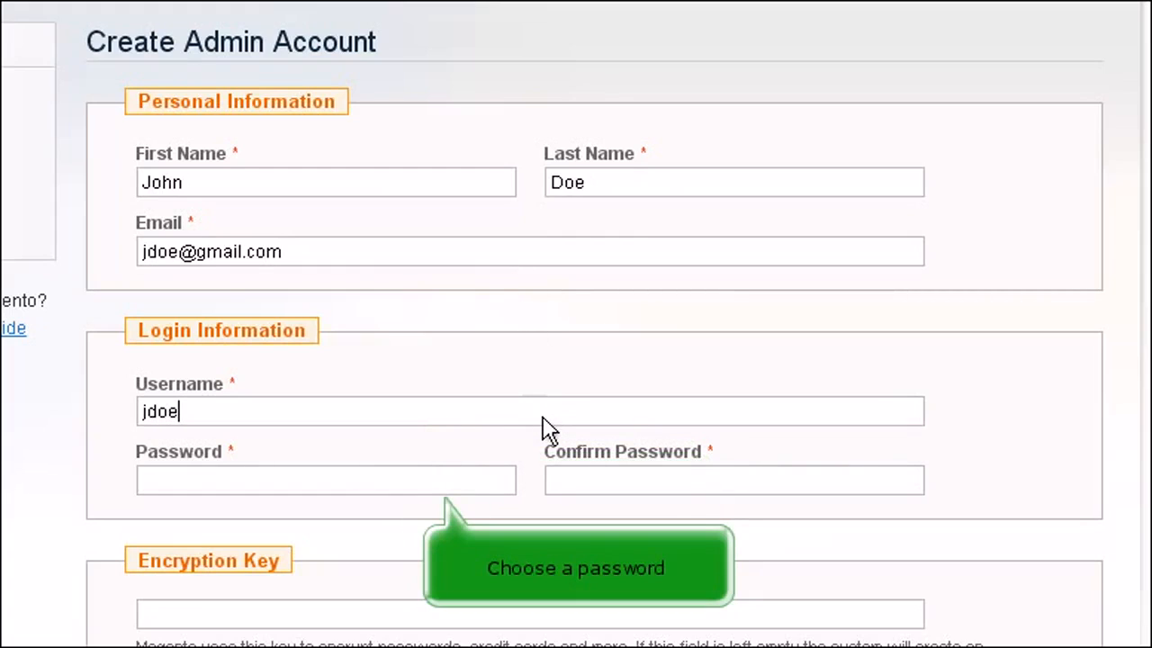
pyautogui.click(477, 480)
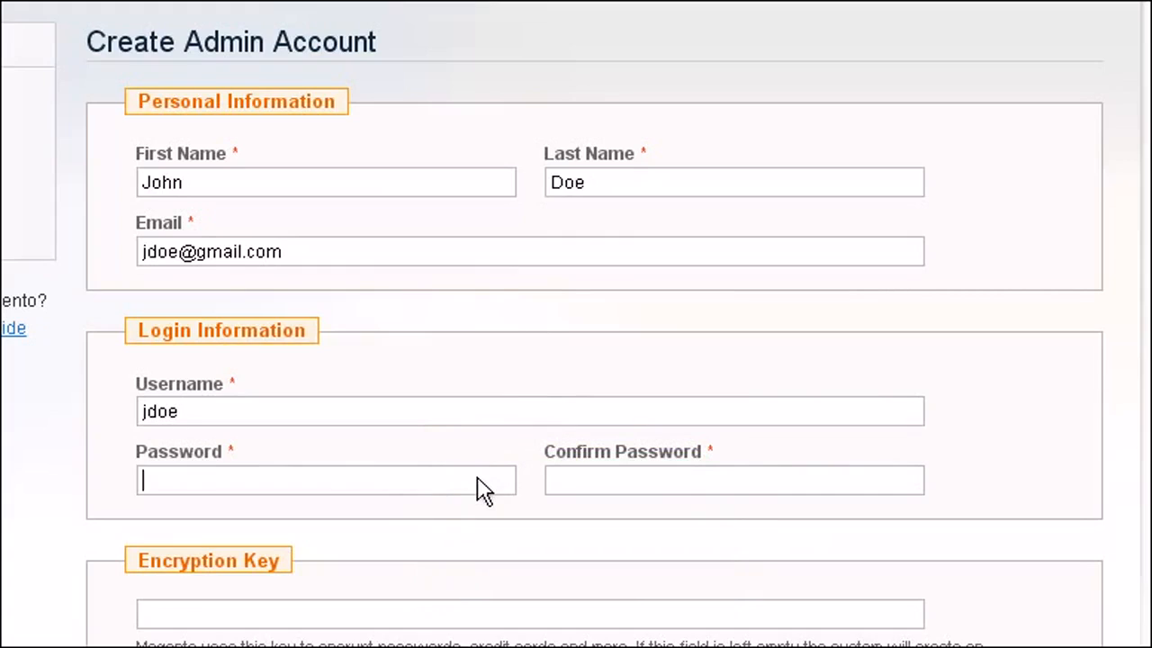
pyautogui.write('abc12345')
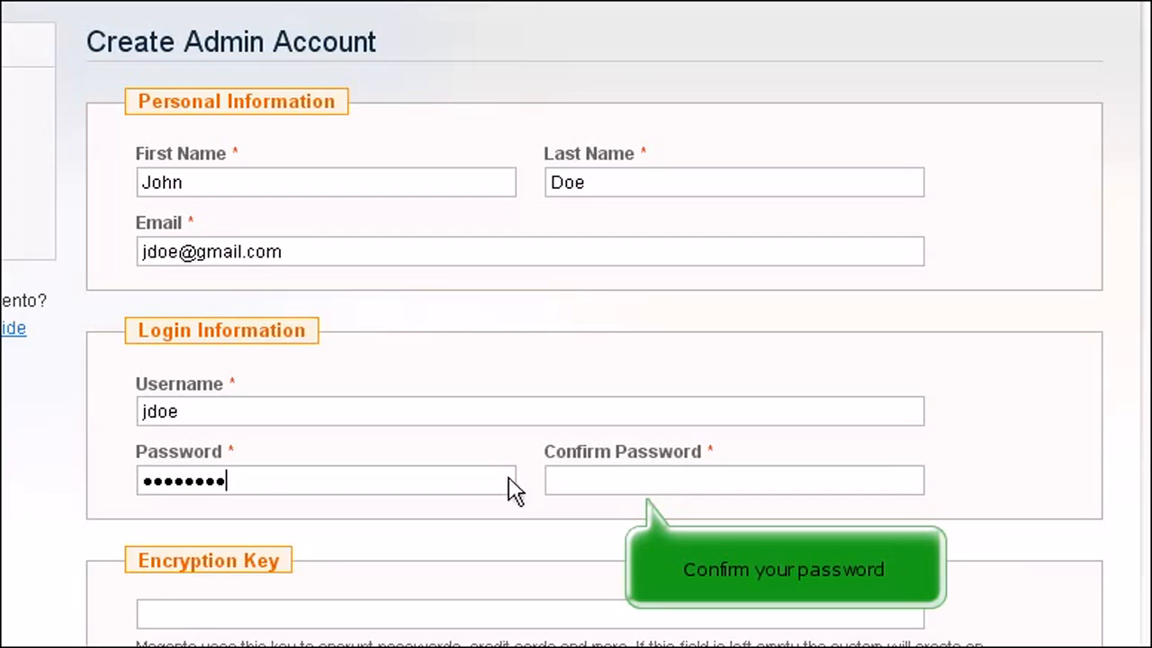
pyautogui.click(592, 487)
pyautogui.write('abc12345')
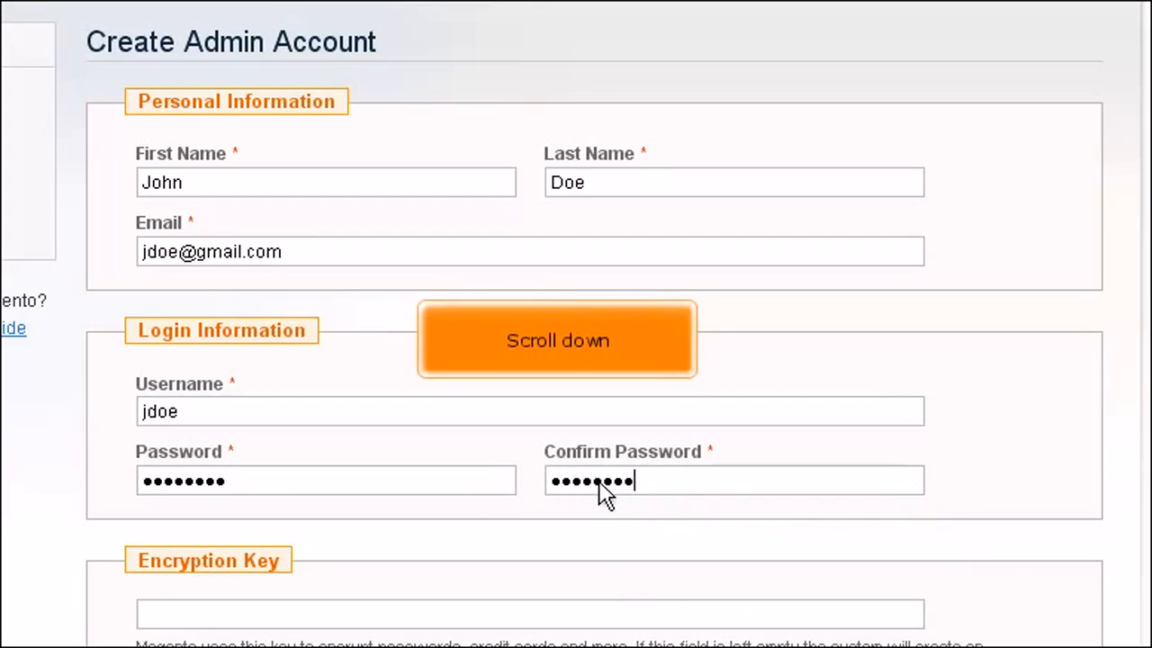
pyautogui.scroll(-3, 604, 493)
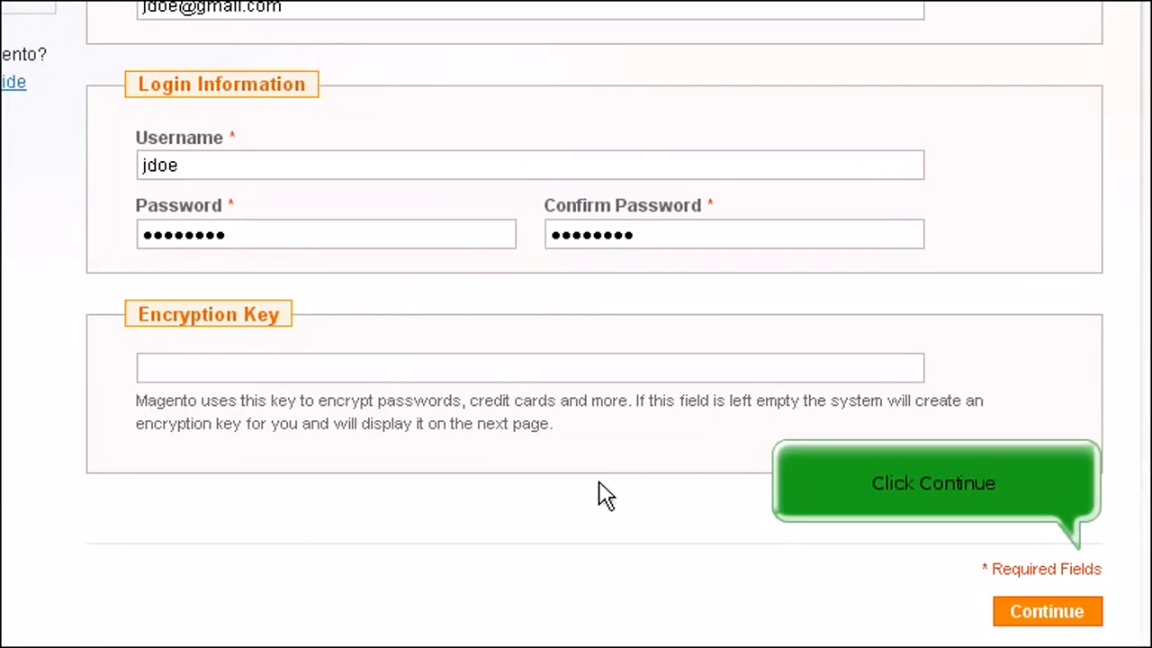
pyautogui.click(1044, 612)
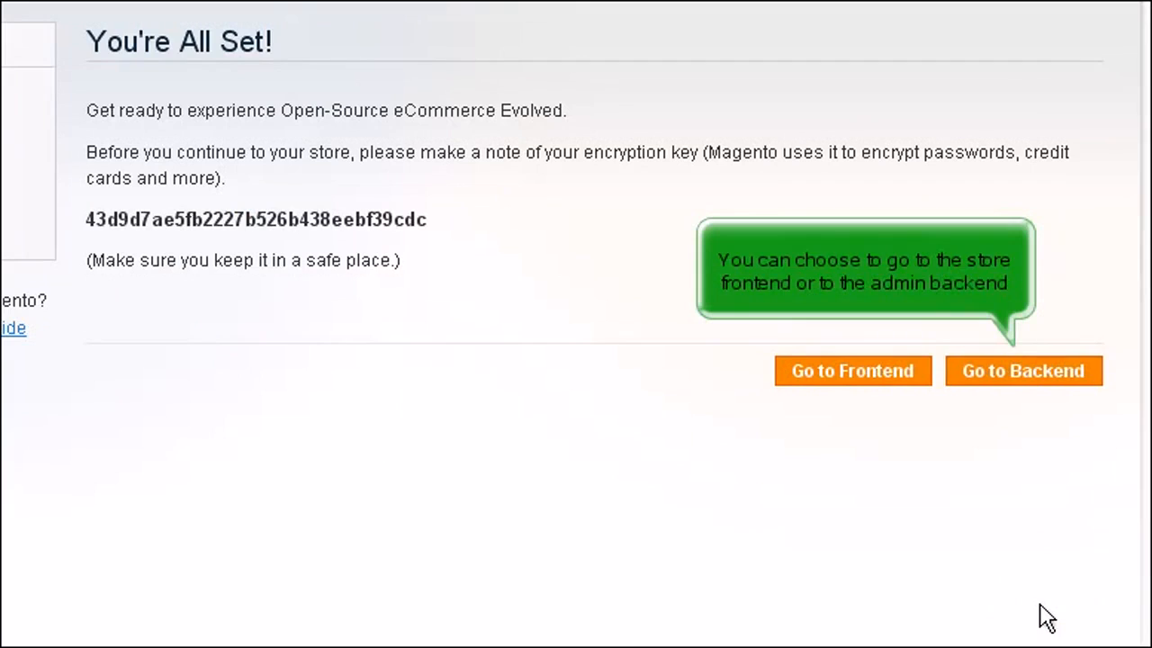
# Step: Choose Go to Backend on the You're All Set page
pyautogui.click(1037, 381)
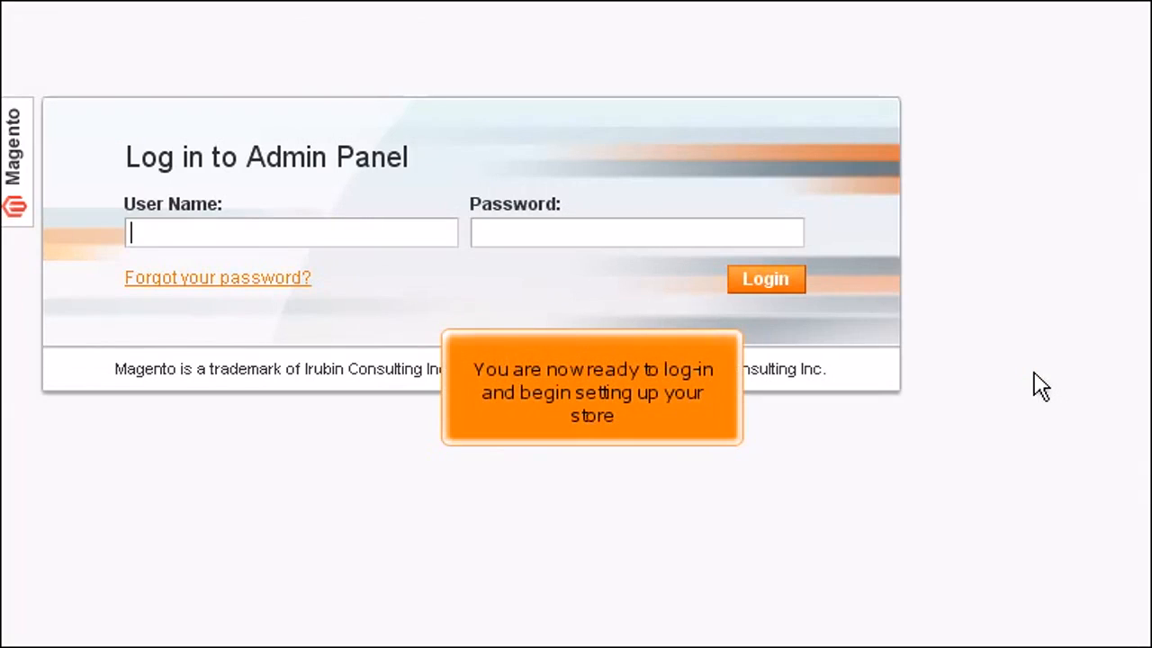